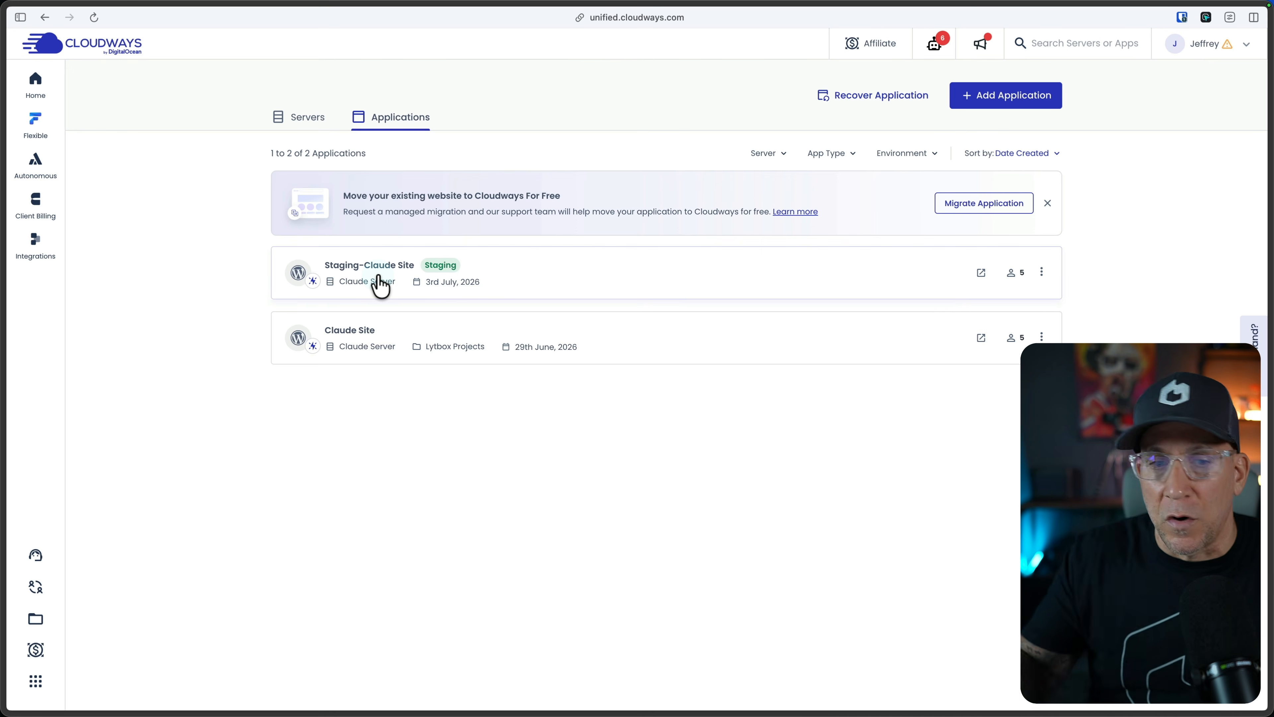
Open the Staging-Claude Site application and launch its WordPress admin dashboard.
left_click(470, 271)
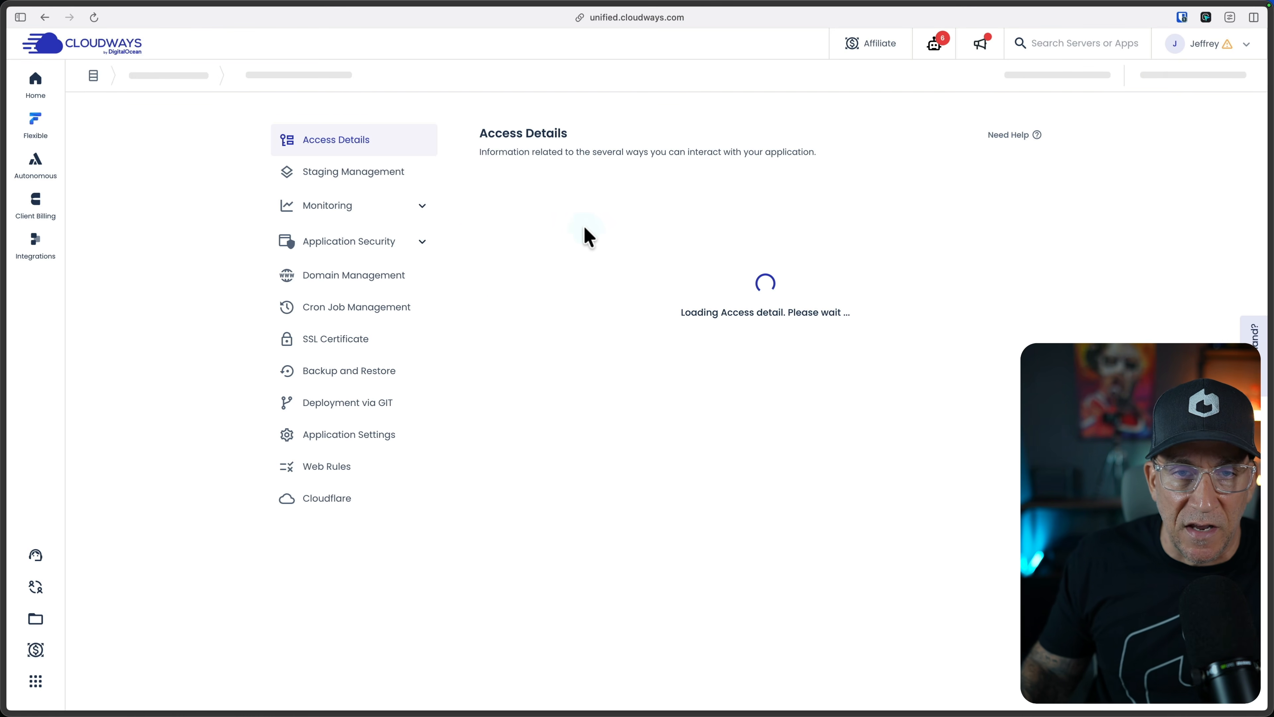
left_click(702, 302)
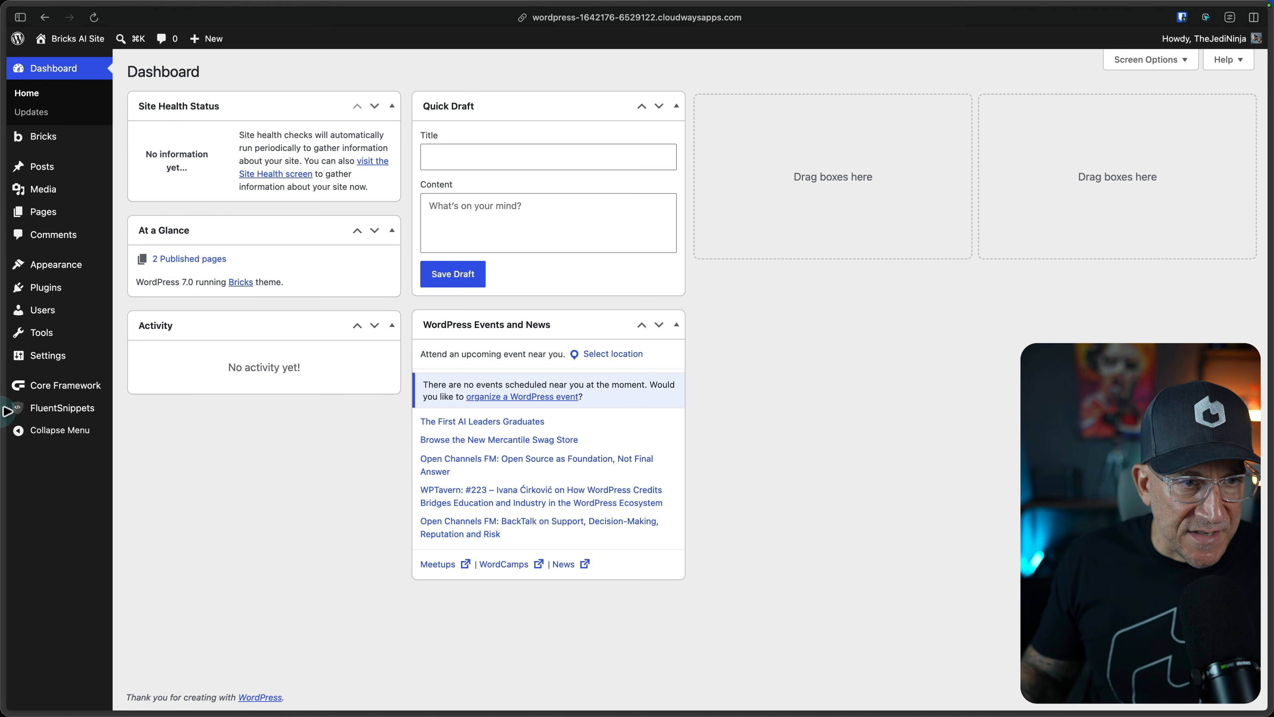
Move the live site's dashboard tab above the Cloudways tab and return to the staging site's dashboard.
mouse_move(7, 411)
left_click(50, 362)
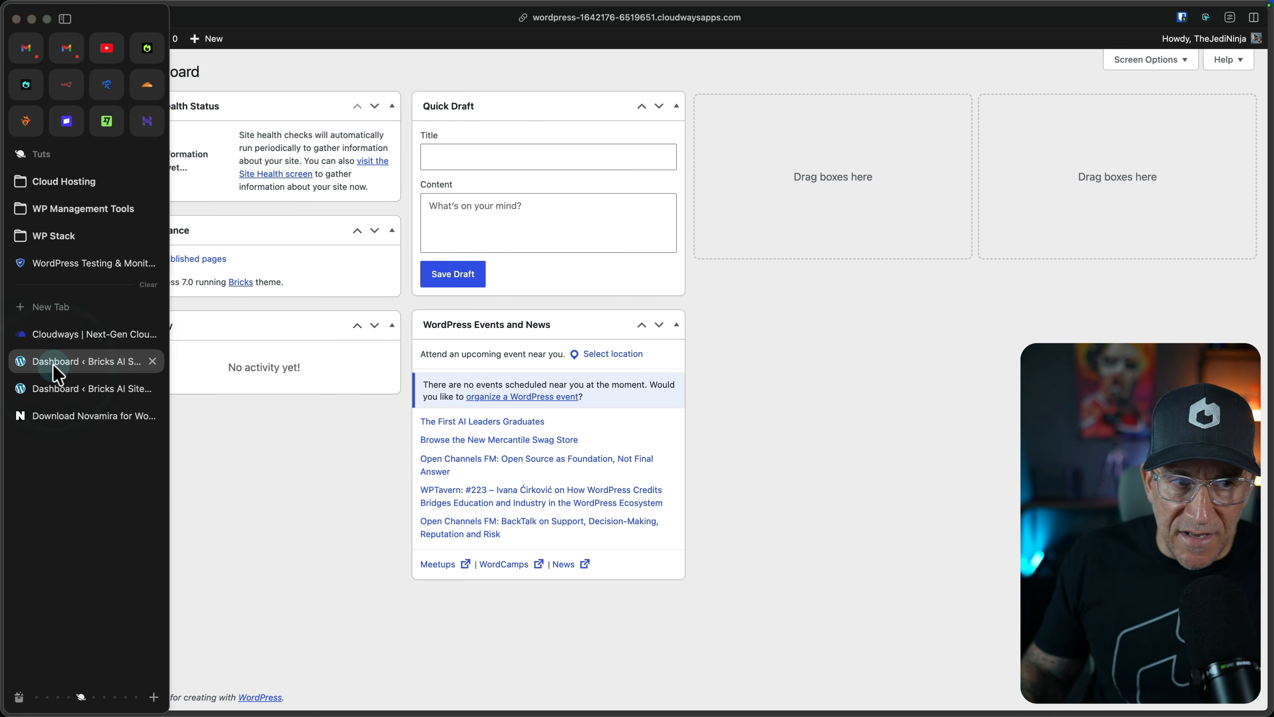
left_click_drag(58, 364, 60, 331)
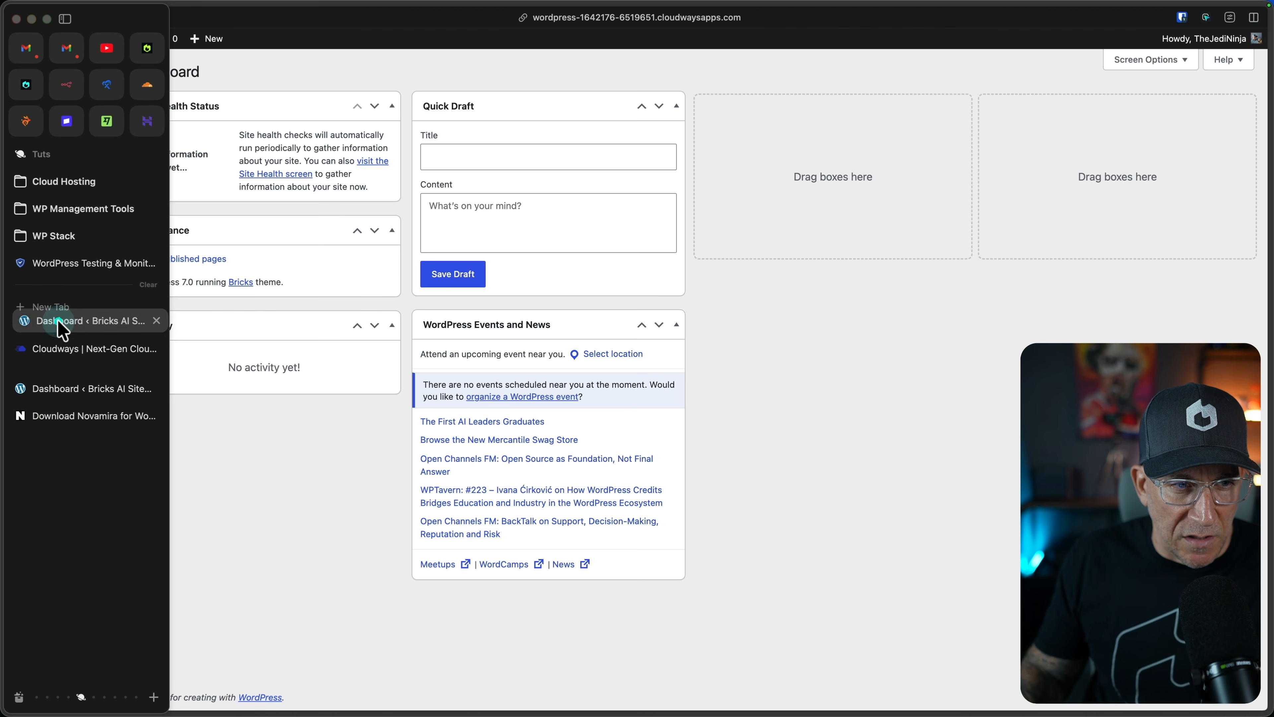
left_click(65, 387)
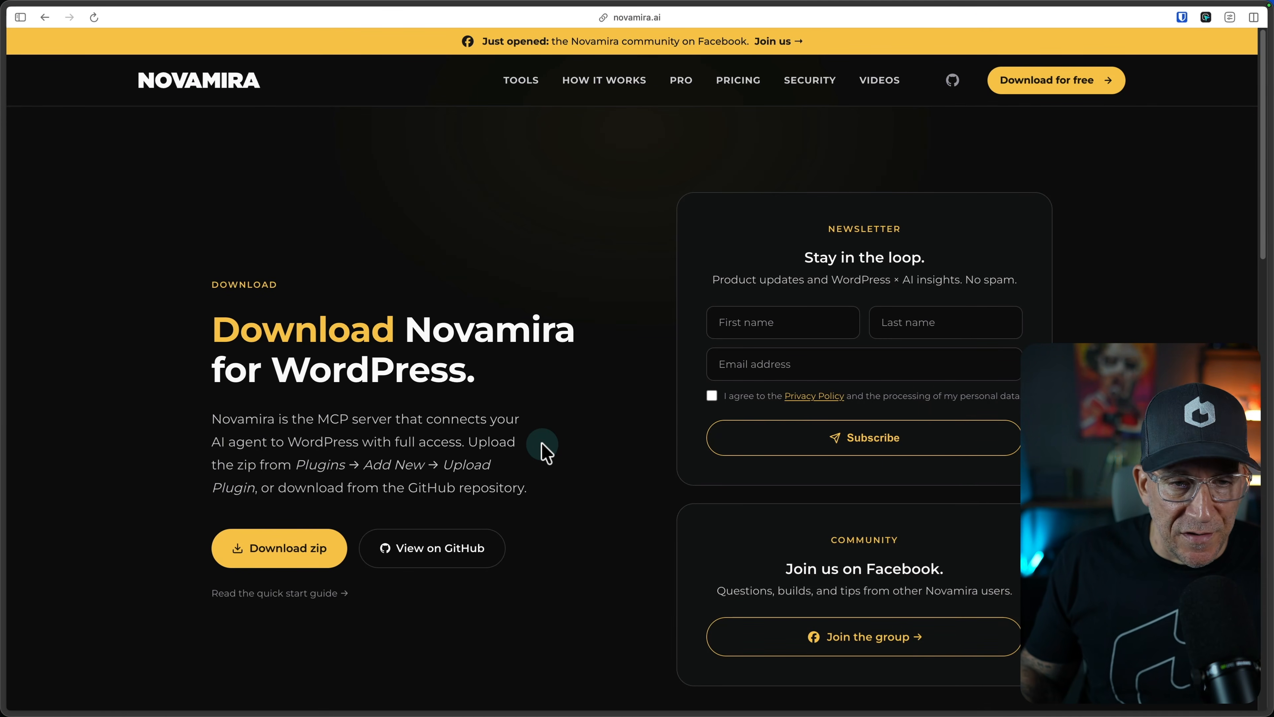
Install the Novamira plugin on the staging site from Novamira 1.8.0.zip and activate it.
mouse_move(34, 429)
left_click(48, 399)
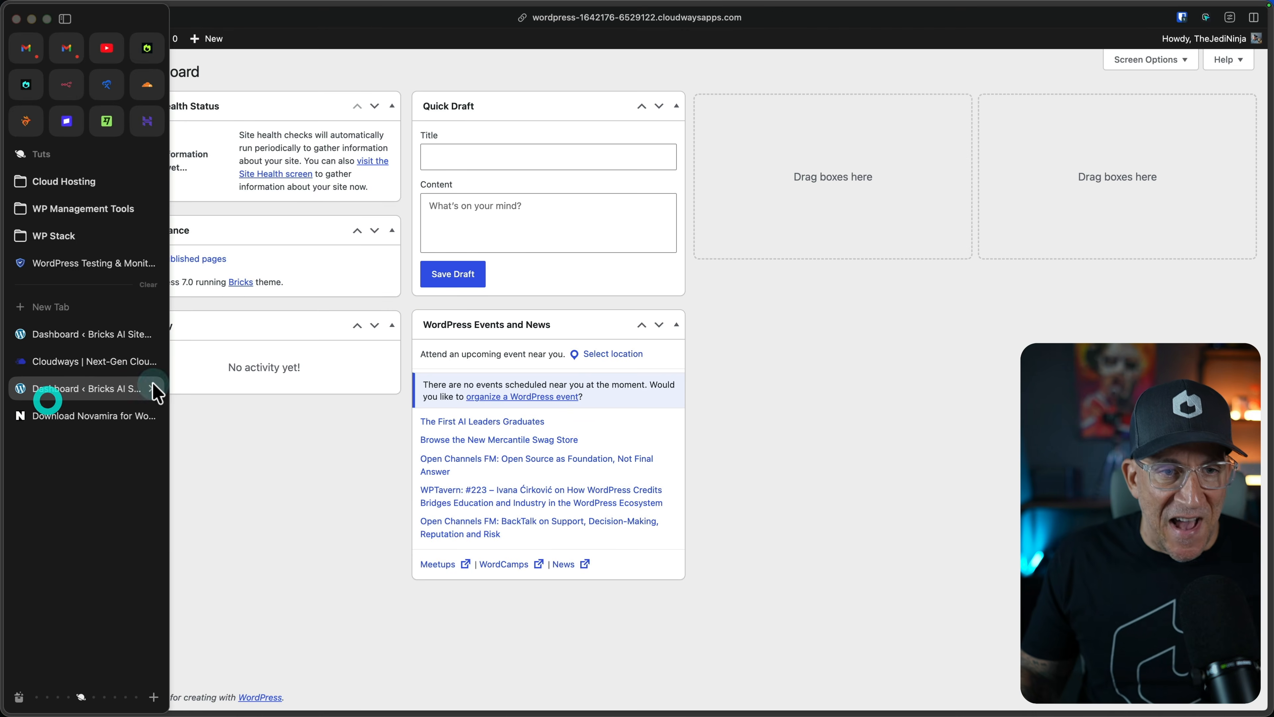
left_click(292, 475)
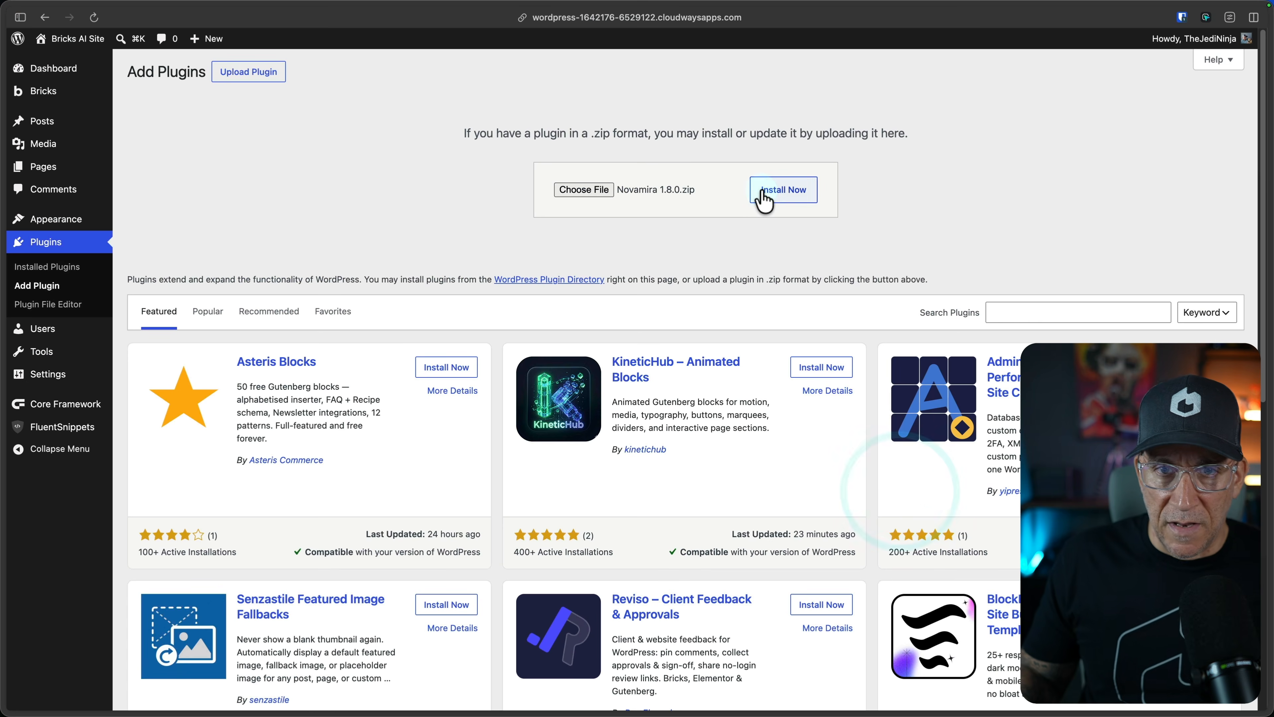
left_click(765, 193)
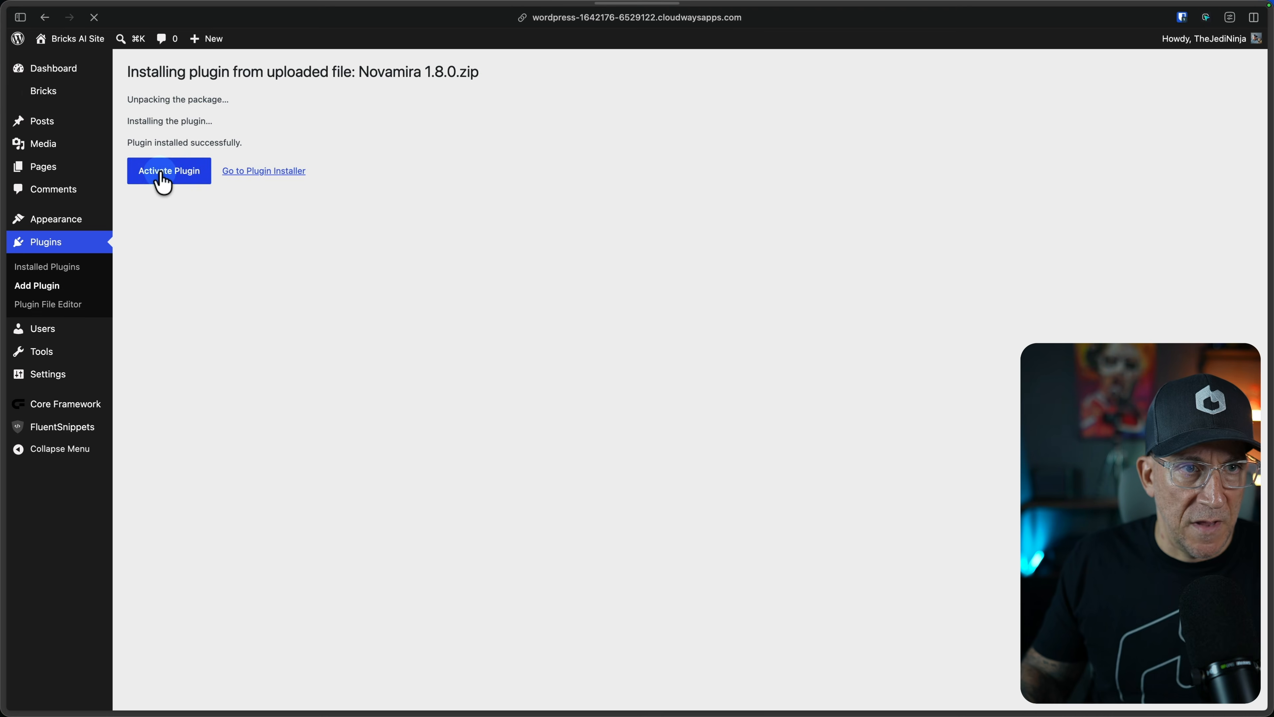
left_click(163, 178)
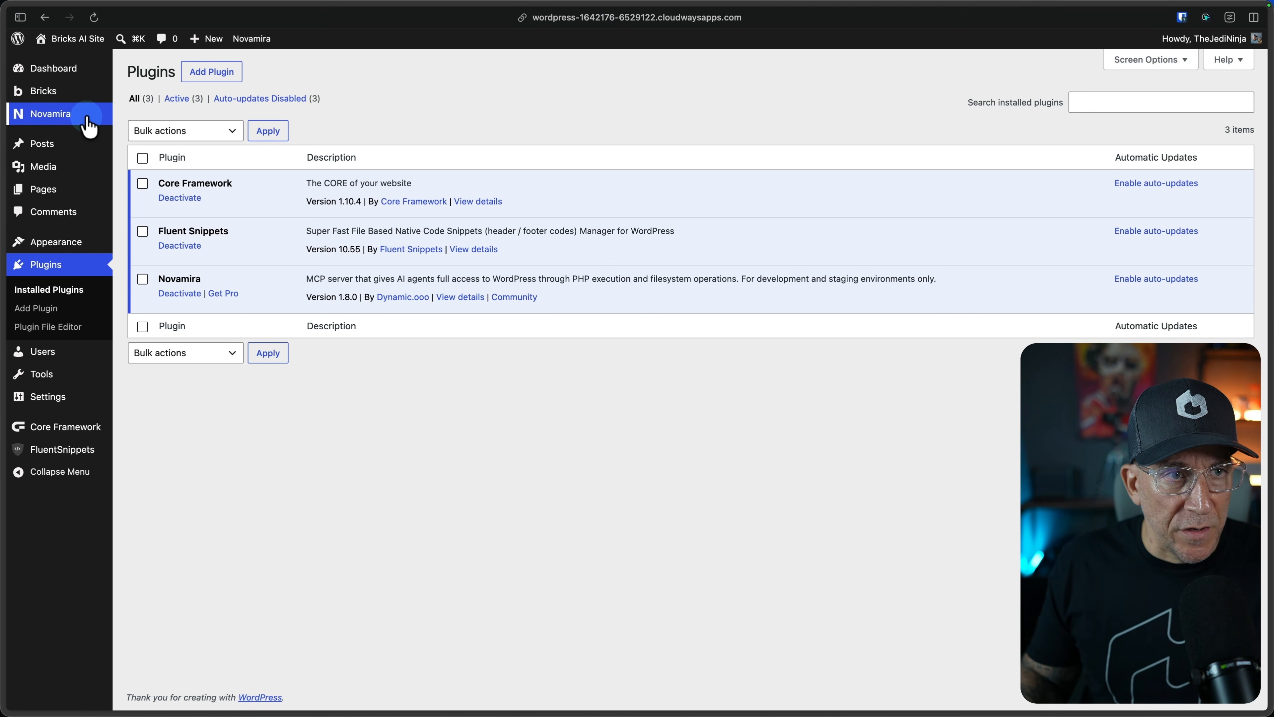
Turn on AI Abilities for this site in the Novamira configuration, save the settings and accept the confirmation.
mouse_move(80, 122)
left_click(156, 115)
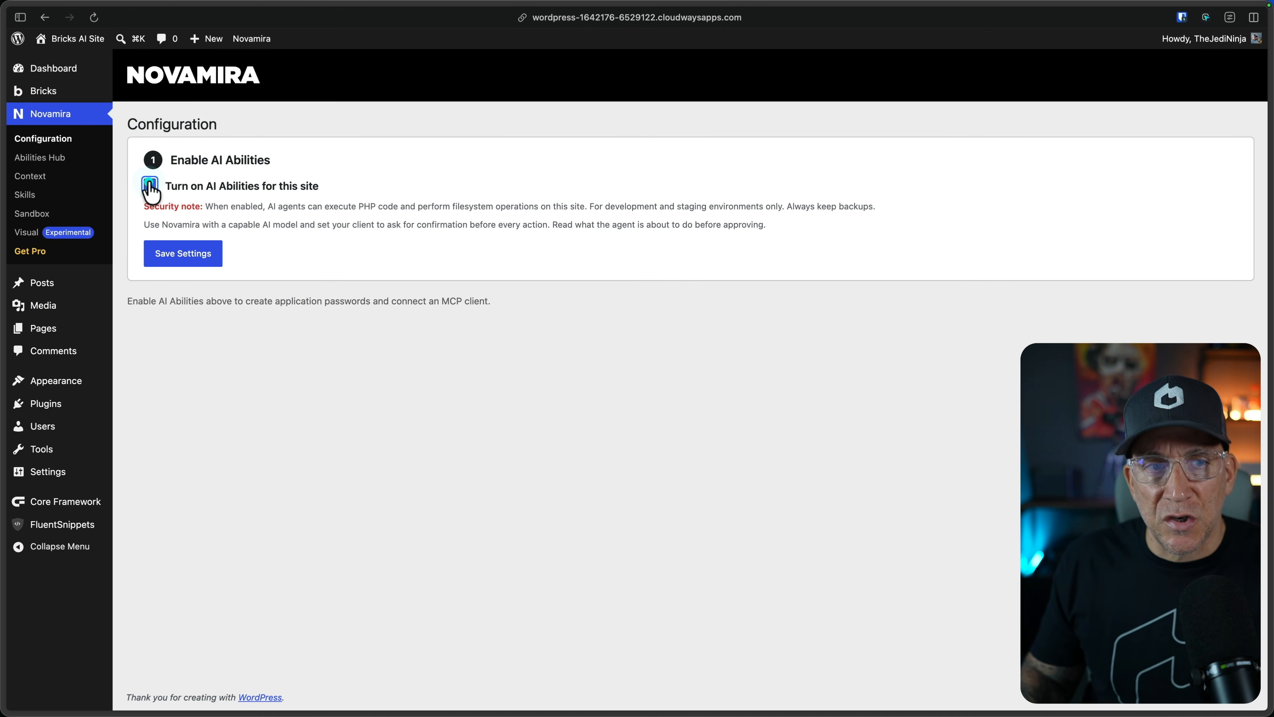
left_click(150, 185)
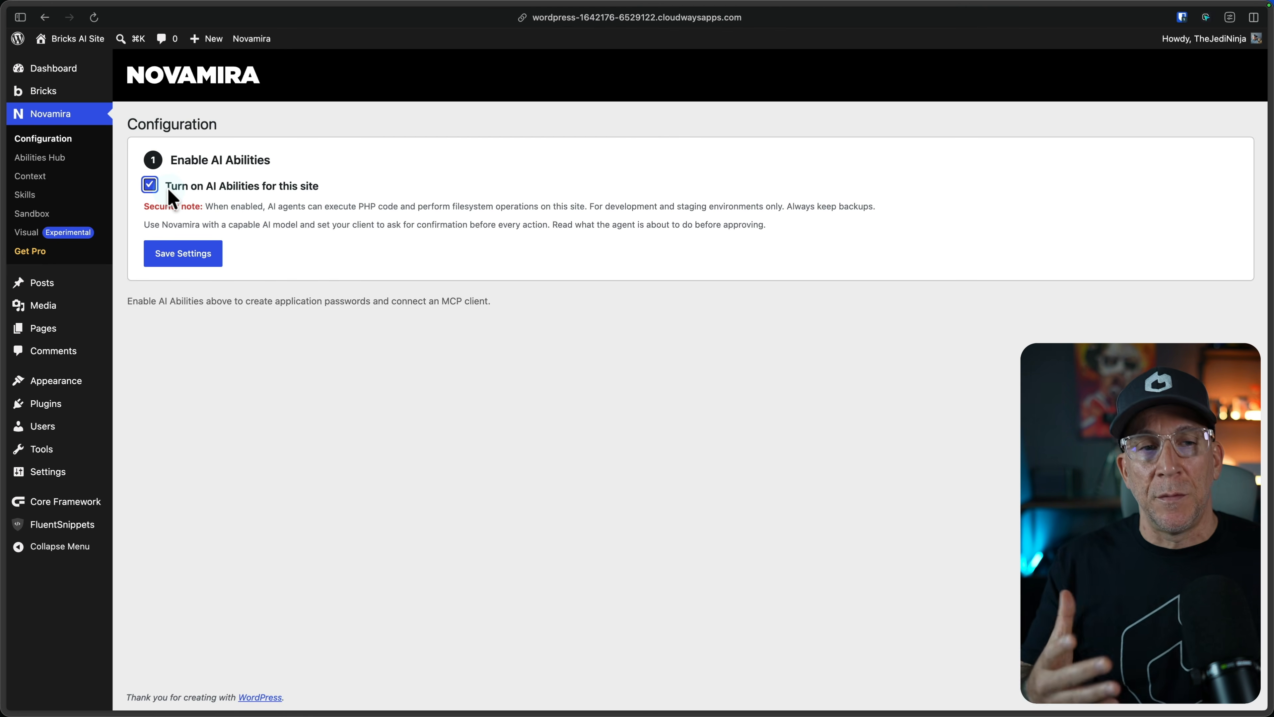
left_click(180, 257)
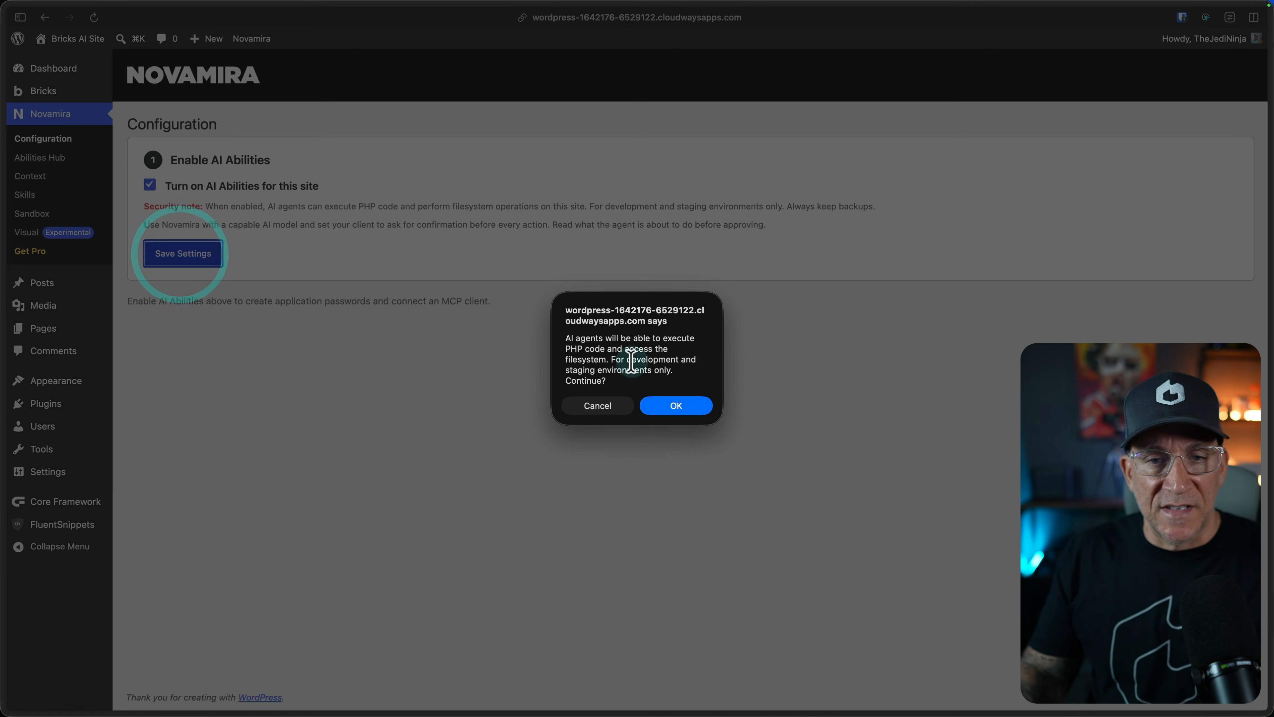
left_click(689, 407)
Generate a Novamira application password with the custom name Cloudways.
left_click(224, 397)
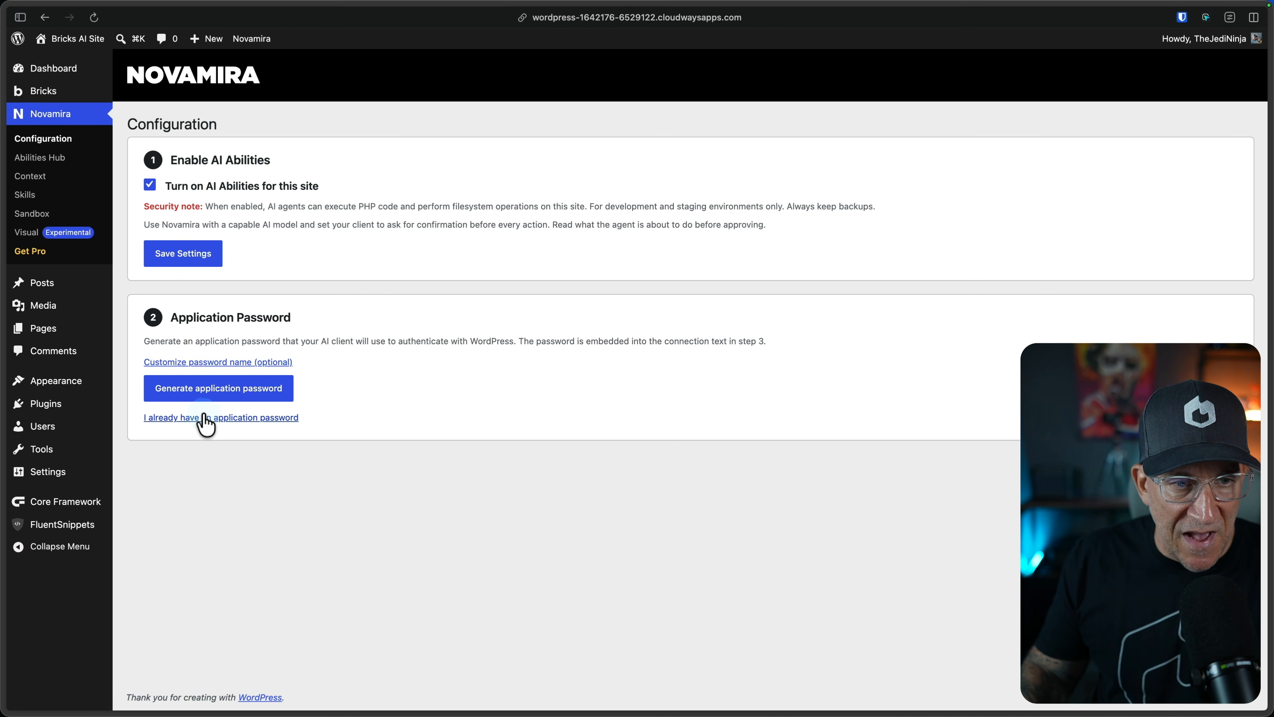
left_click(224, 362)
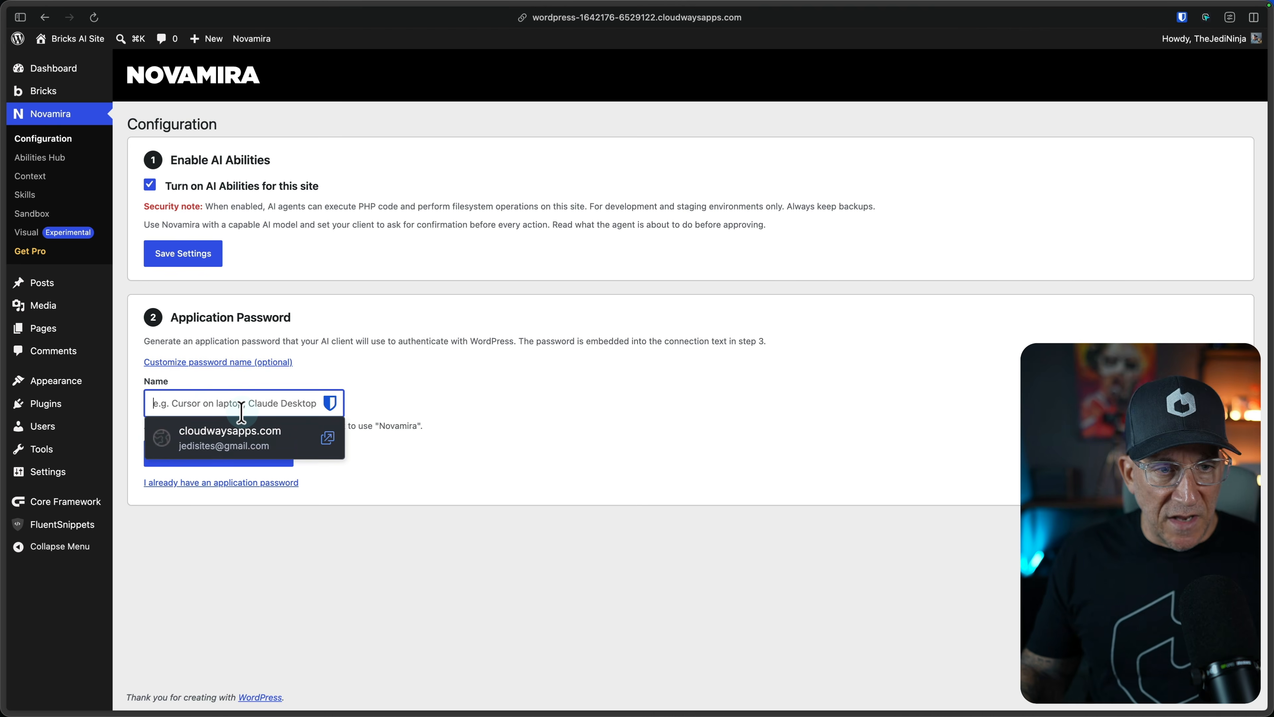
type("Cloudways")
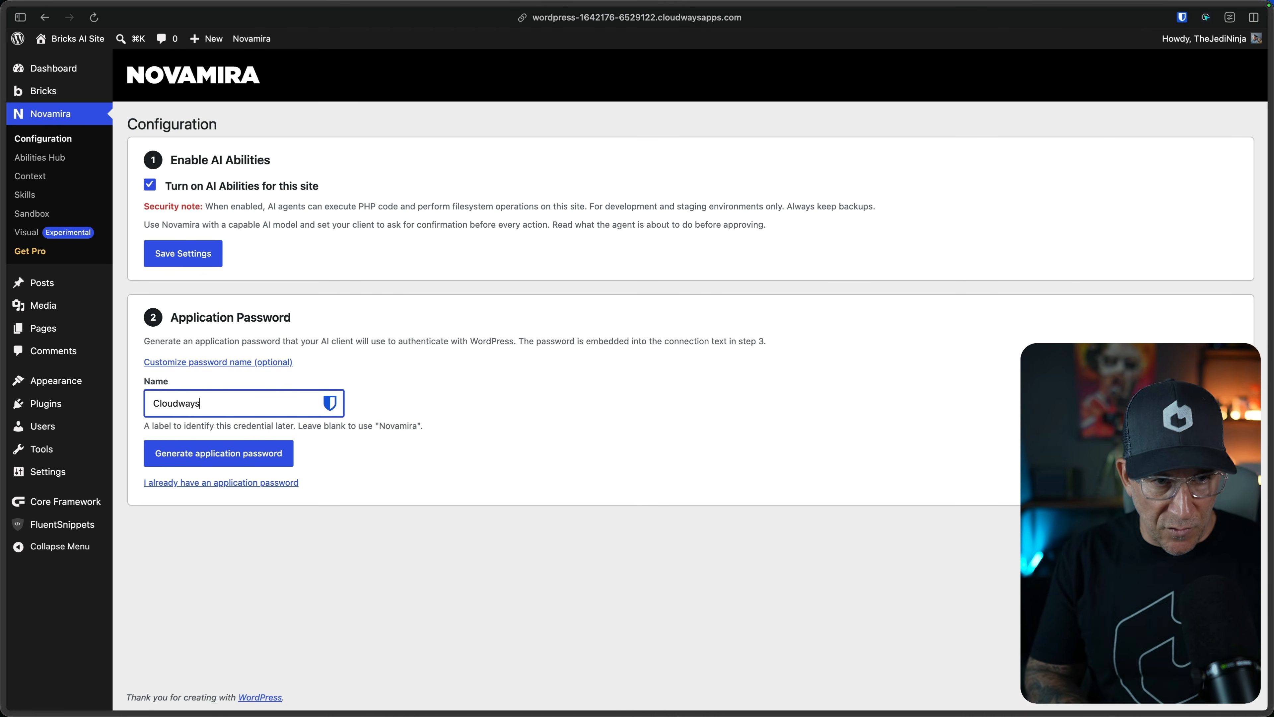
left_click(204, 463)
Choose Claude Code as the AI client and expand its full connection prompt.
scroll(371, 469, "down", 3)
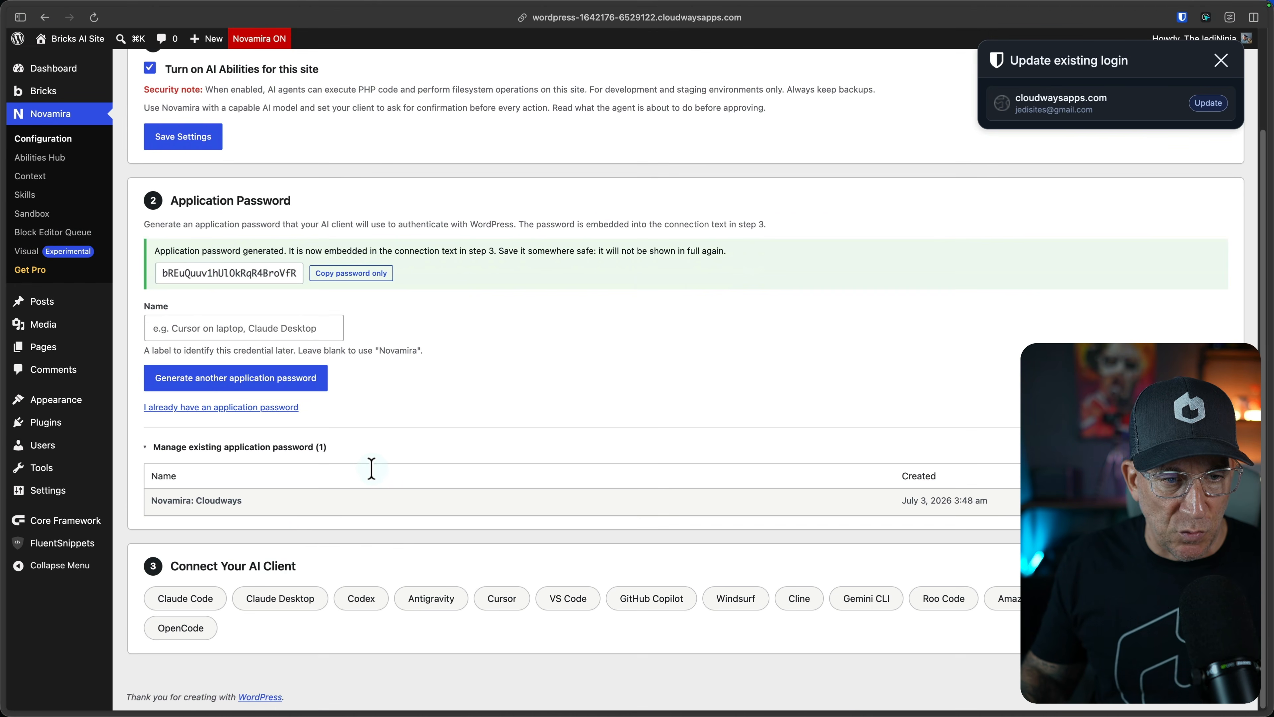
left_click(182, 600)
scroll(221, 598, "down", 6)
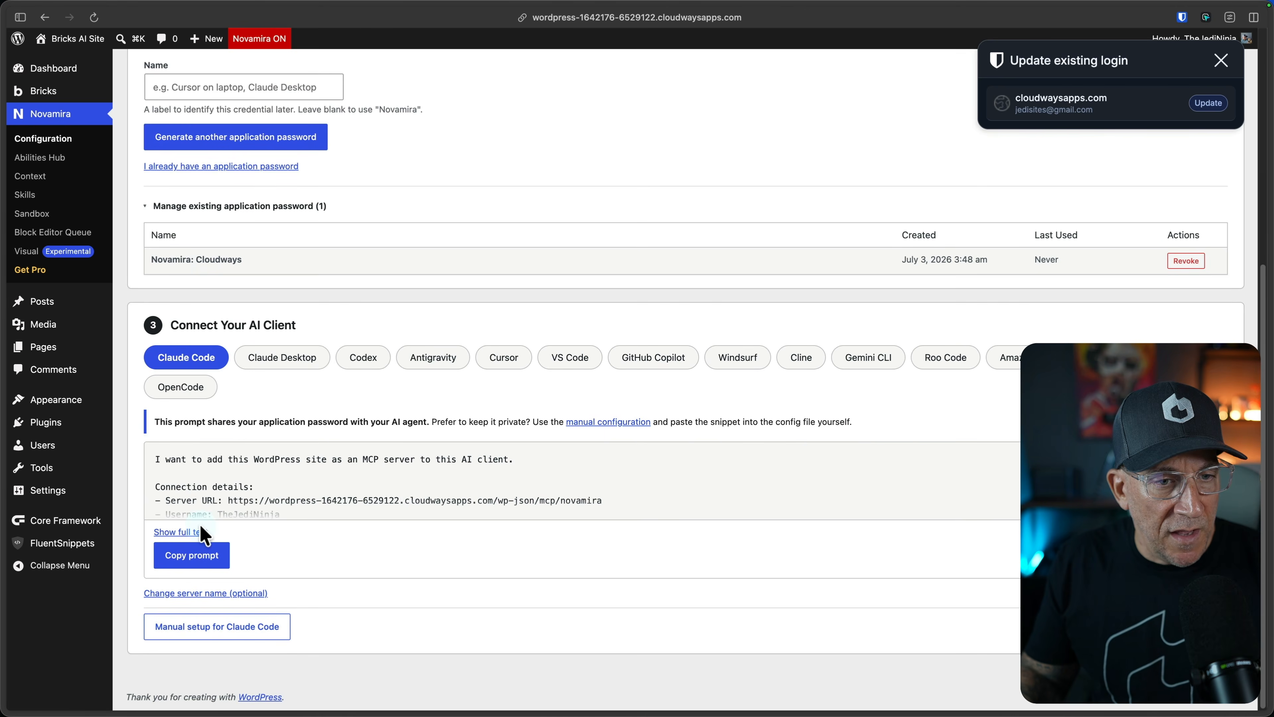
left_click(200, 531)
scroll(206, 299, "down", 4)
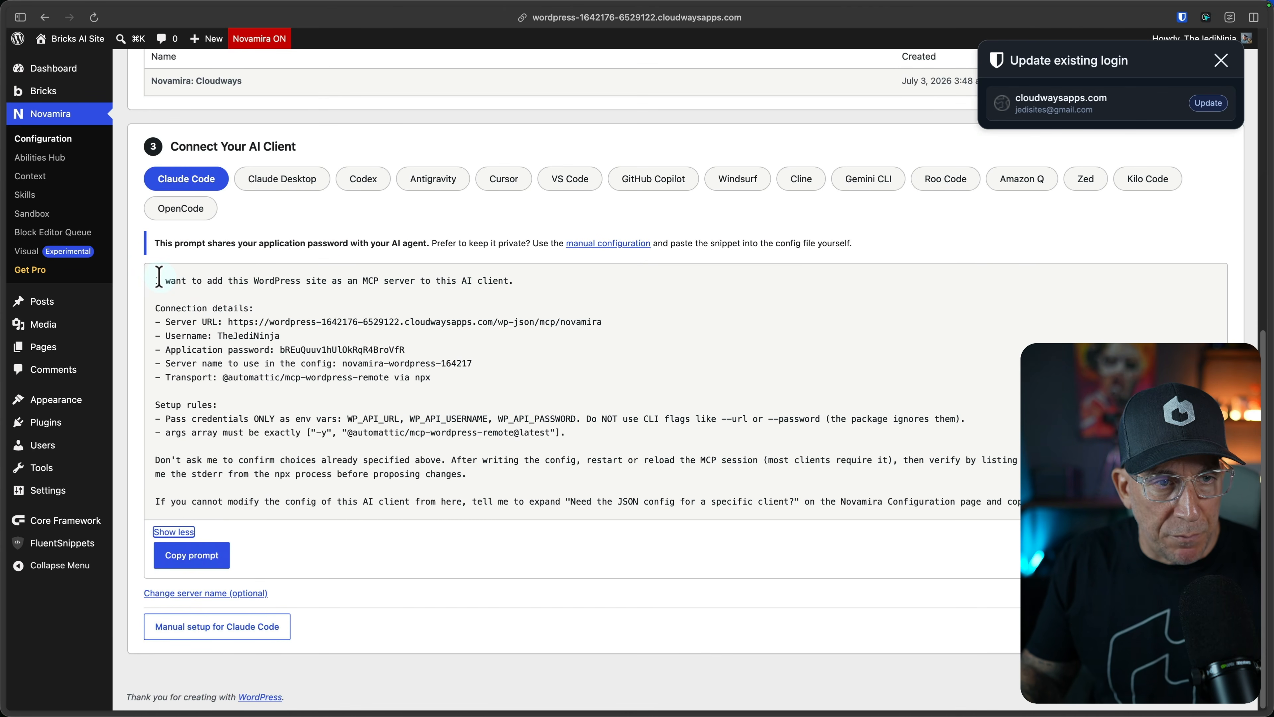
Copy the complete Claude Code connection prompt.
left_click_drag(154, 279, 530, 502)
left_click(532, 503)
left_click(217, 555)
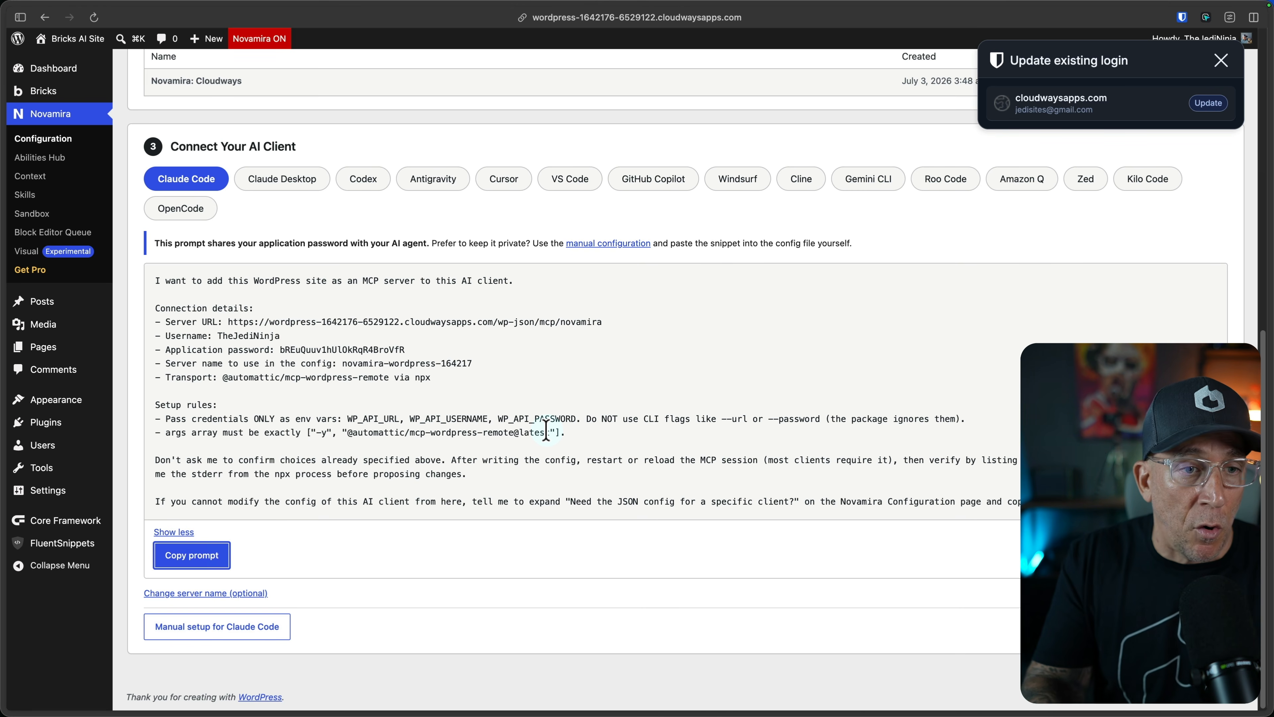
Narrow the browser window to show the Claude app beside it and dismiss the password manager's login update prompt.
left_click_drag(2, 513, 401, 507)
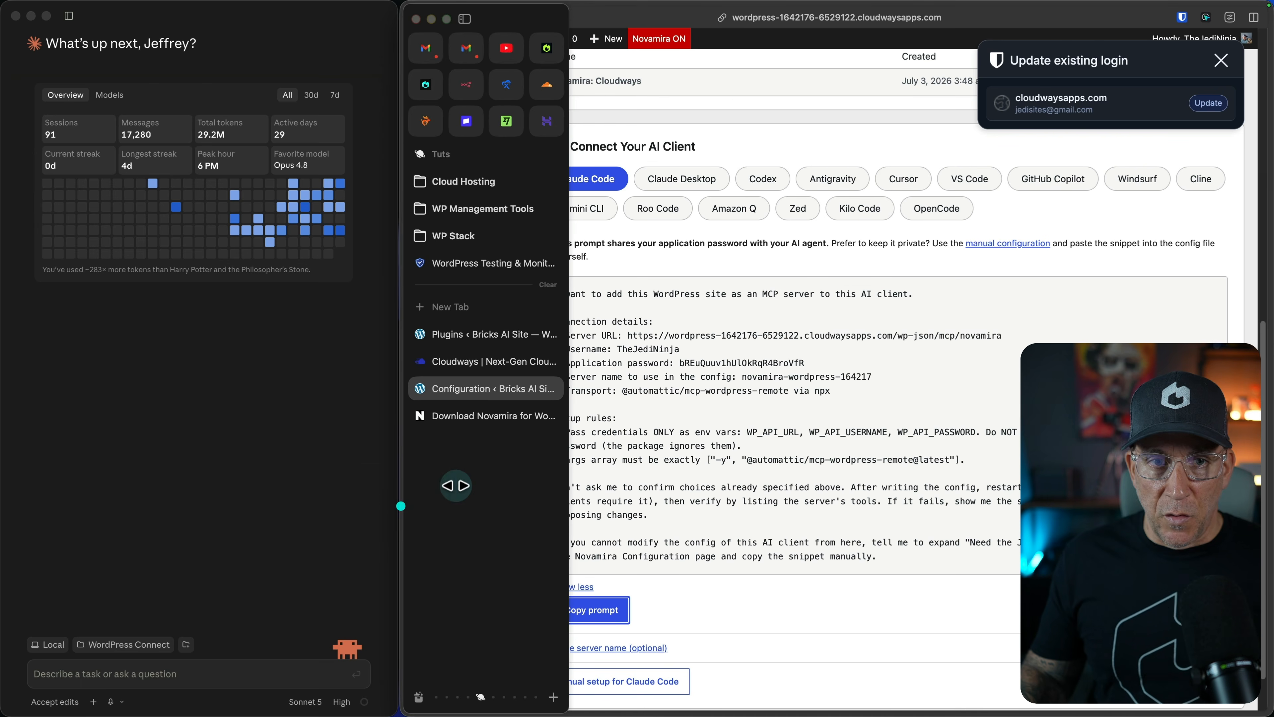
left_click(1231, 62)
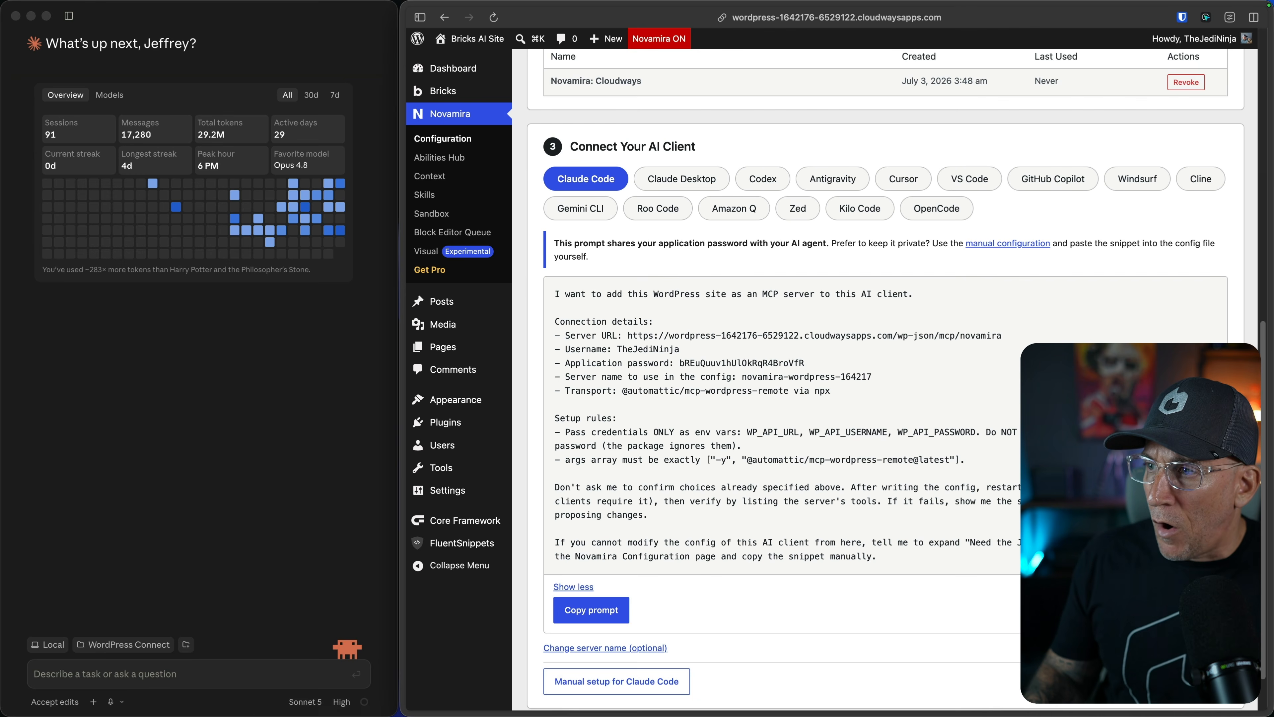
left_click_drag(1134, 715, 1273, 419)
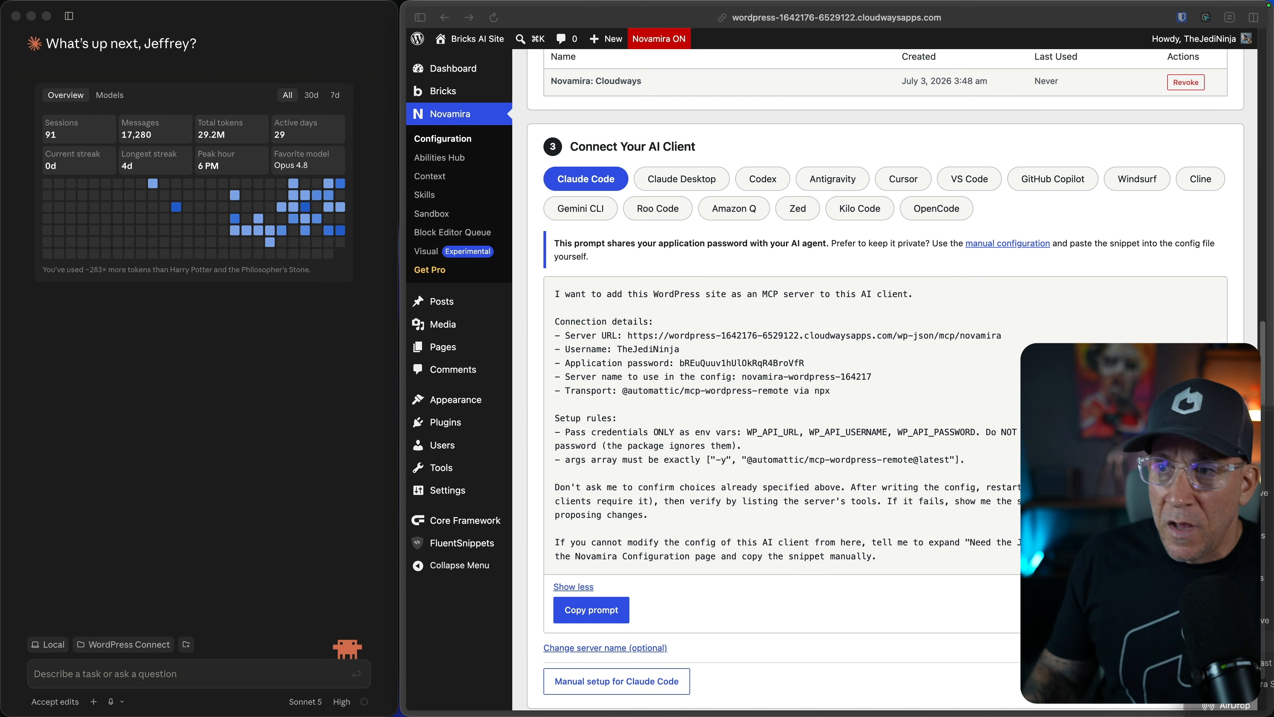
Switch to Claude and set the local session's working folder to WordPress Connect inside Claude Projects.
left_click(112, 644)
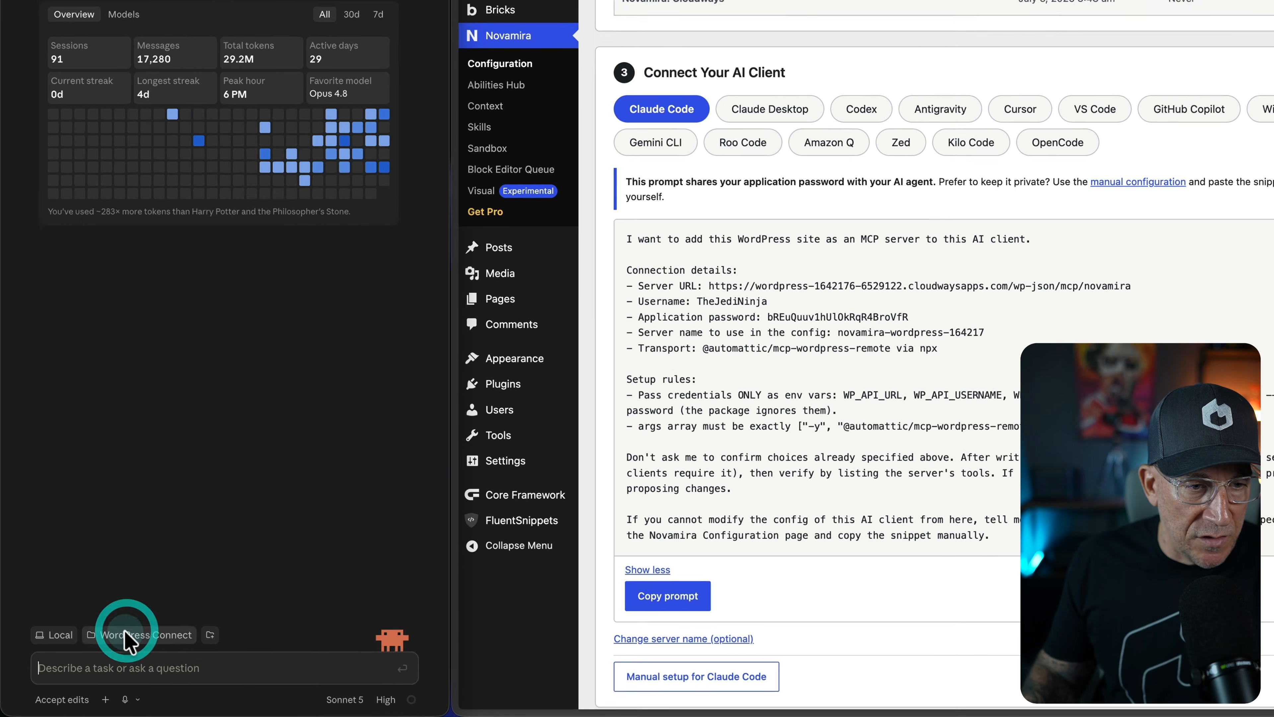
left_click(111, 643)
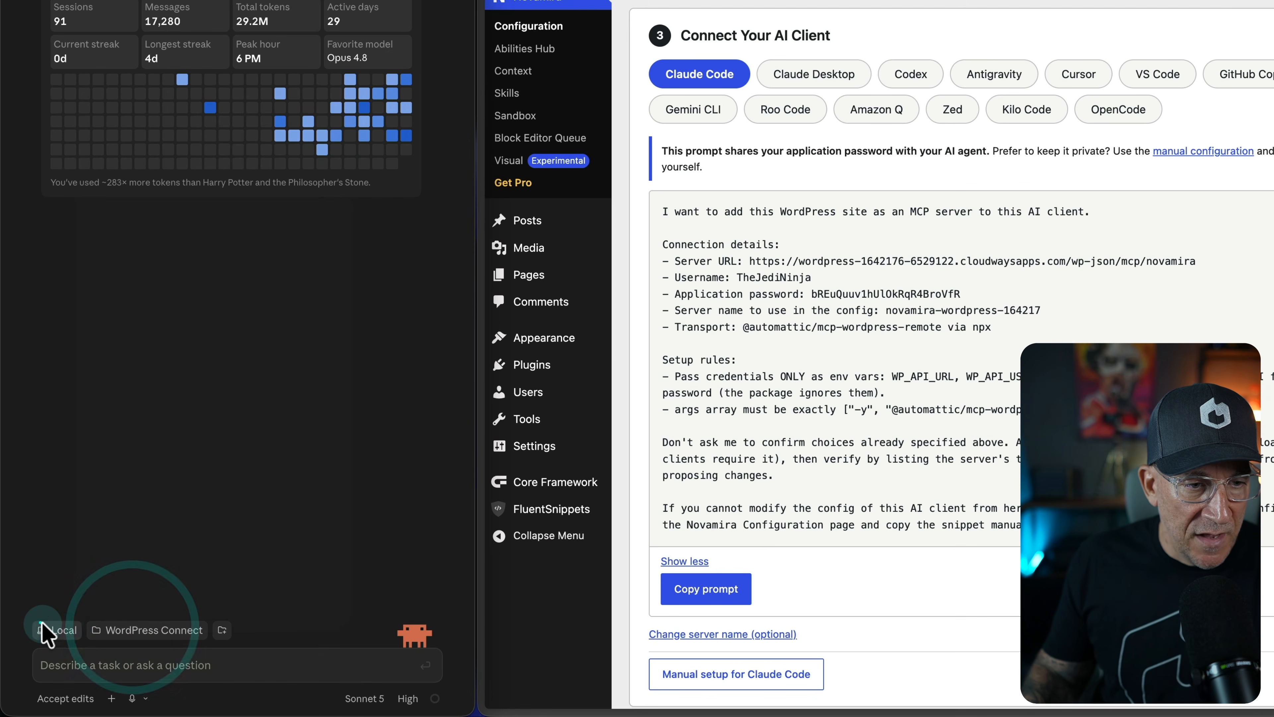
left_click(48, 631)
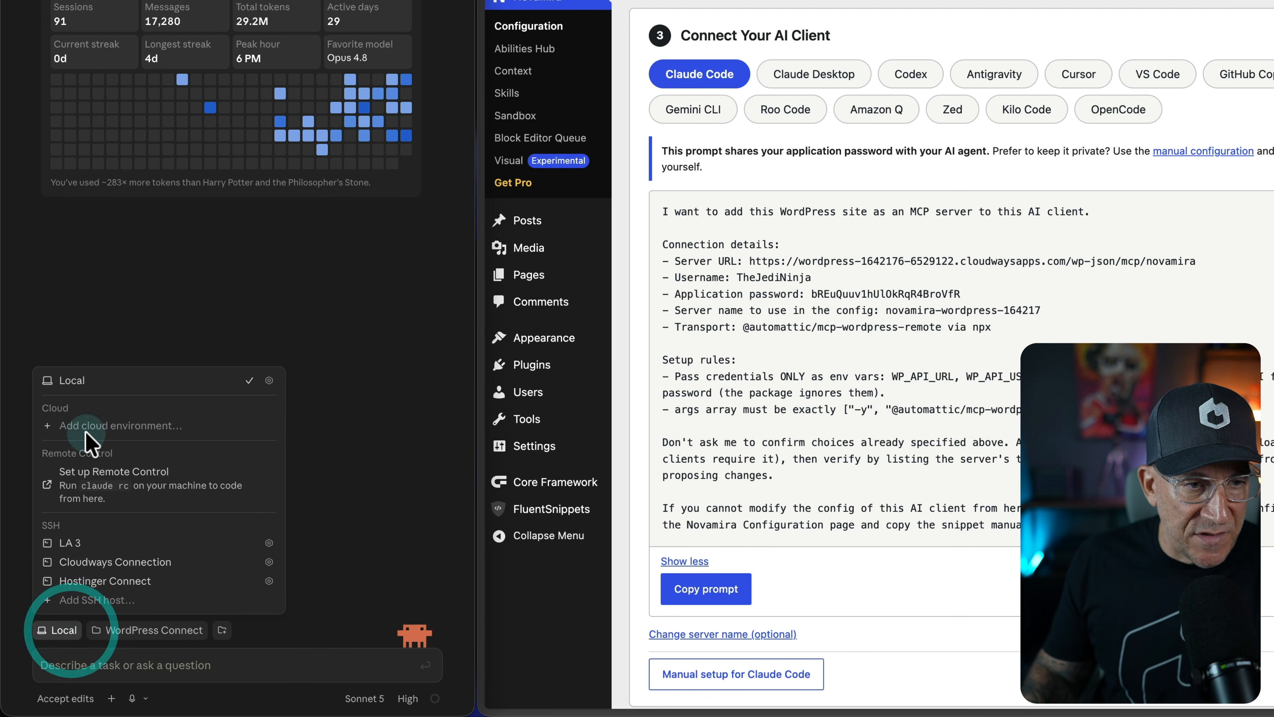
left_click(132, 635)
left_click(129, 601)
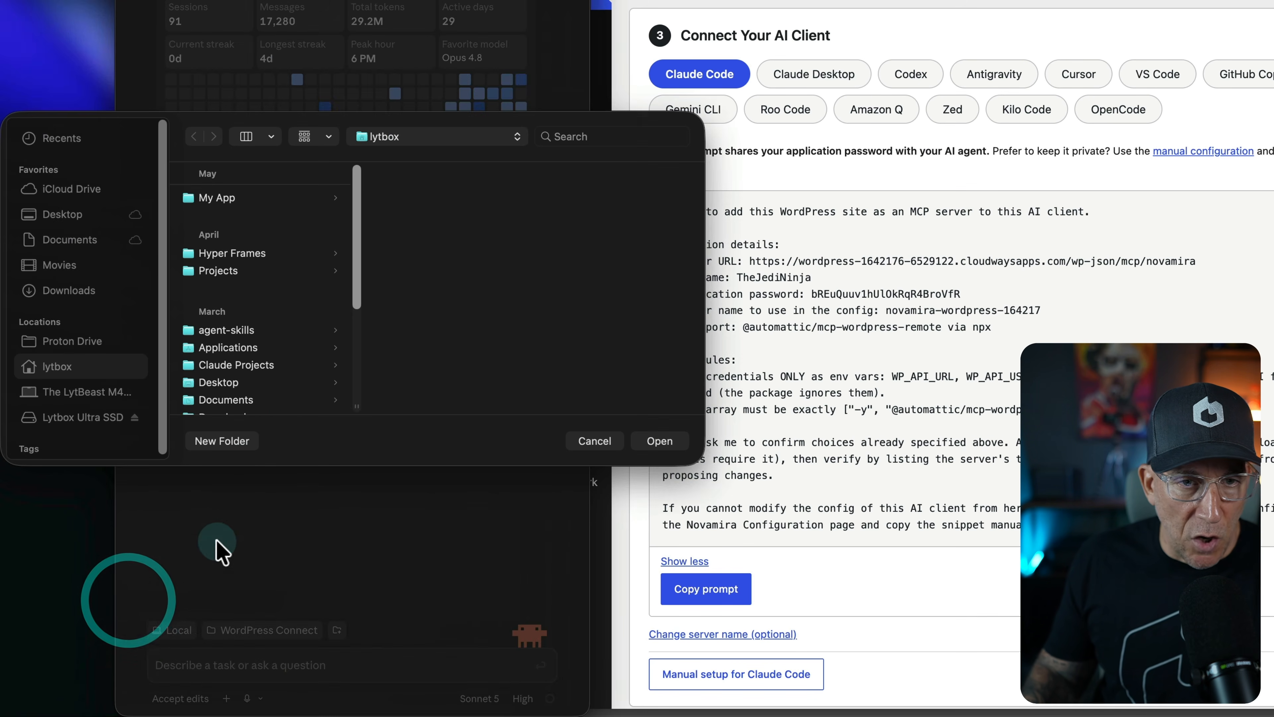
left_click(219, 365)
left_click(439, 201)
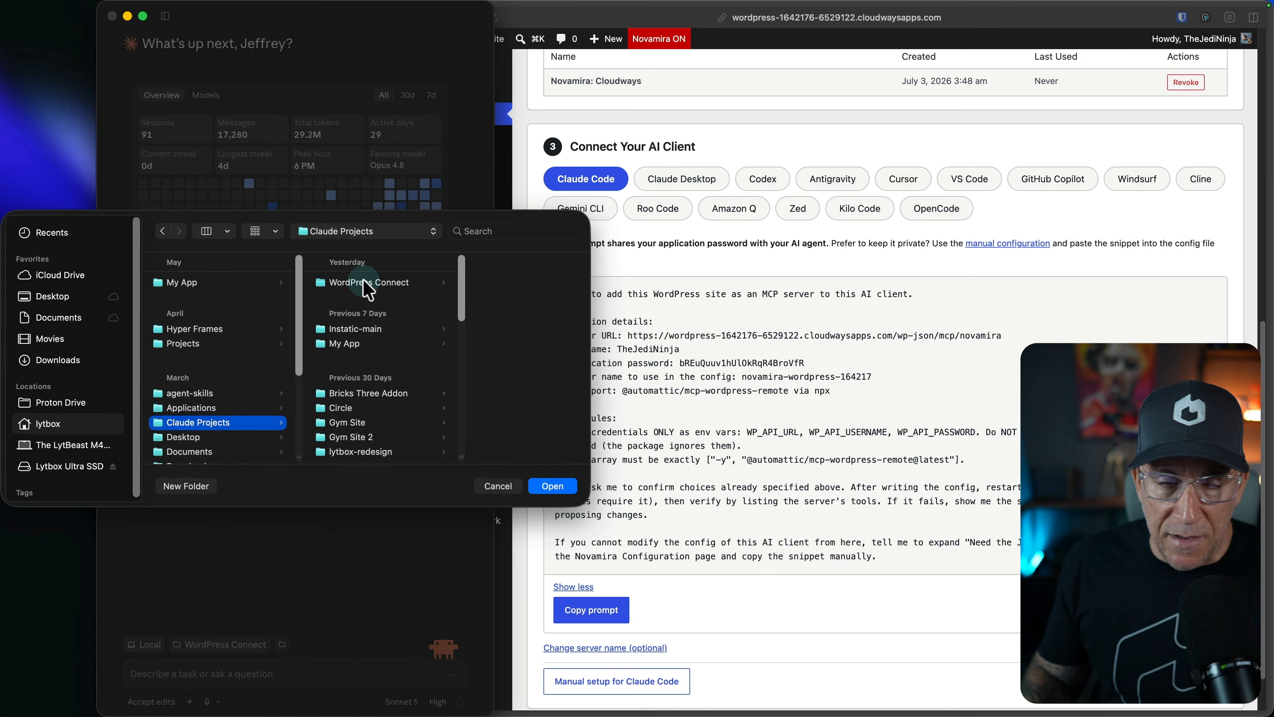
left_click(660, 441)
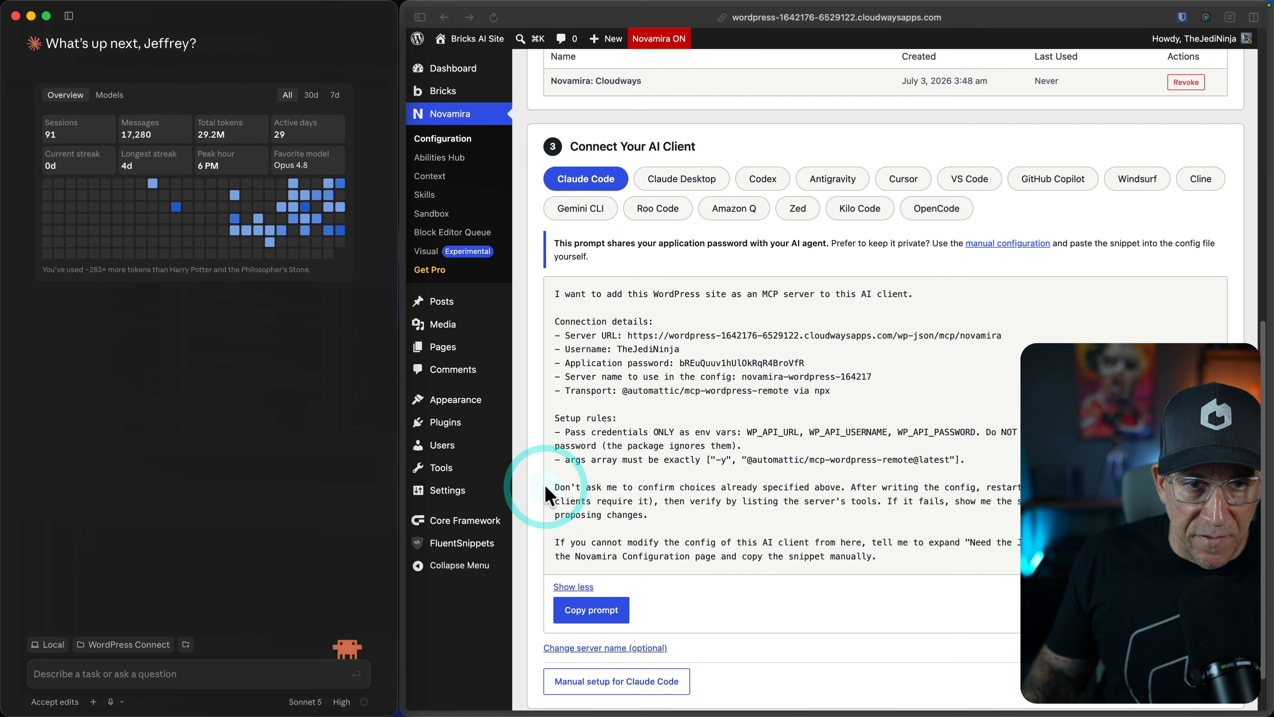
Paste the copied connection prompt, including the application password, into the Claude session and send it.
left_click(47, 675)
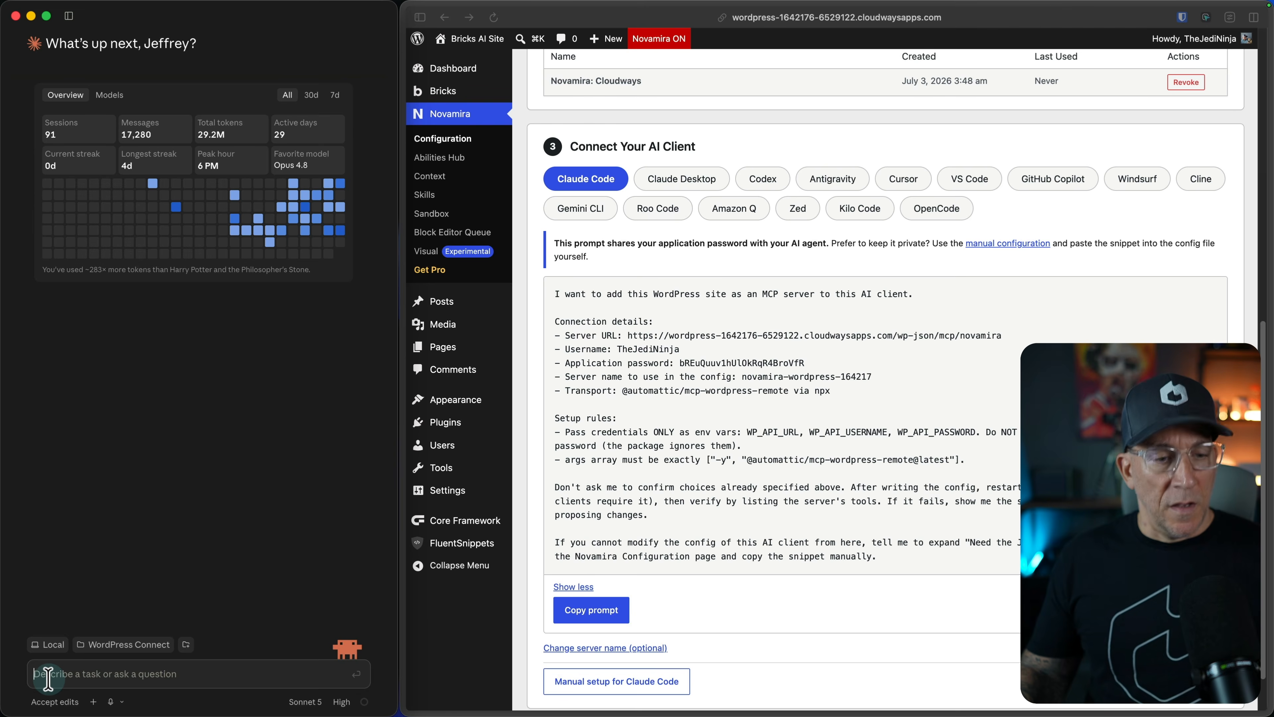
key("super+v")
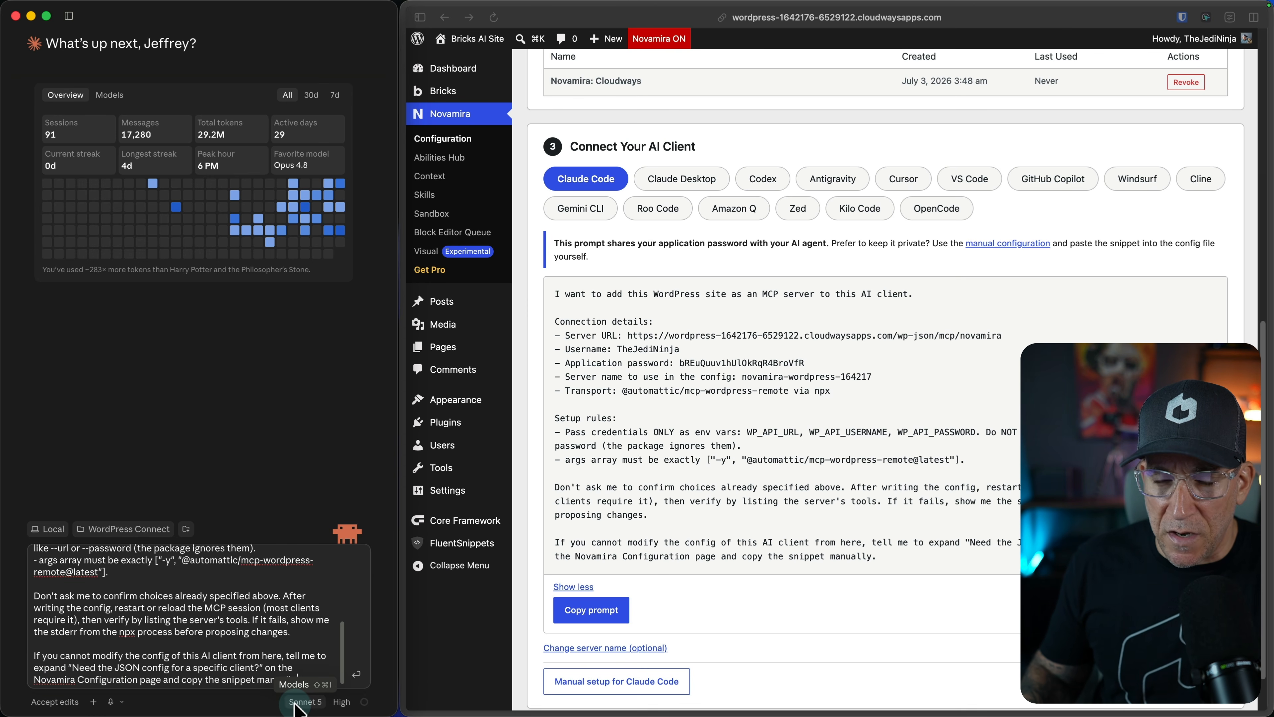
left_click(355, 673)
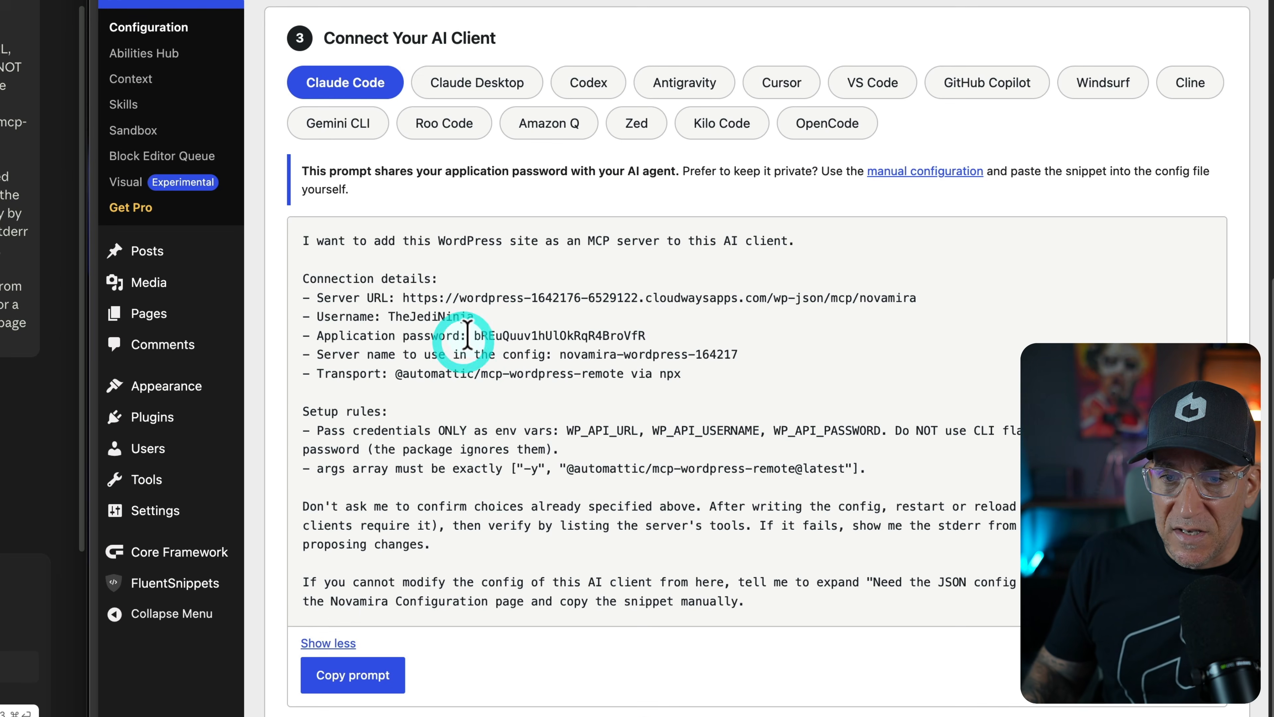
Highlight the application password in the Novamira connection prompt to inspect it.
left_click_drag(555, 346, 710, 346)
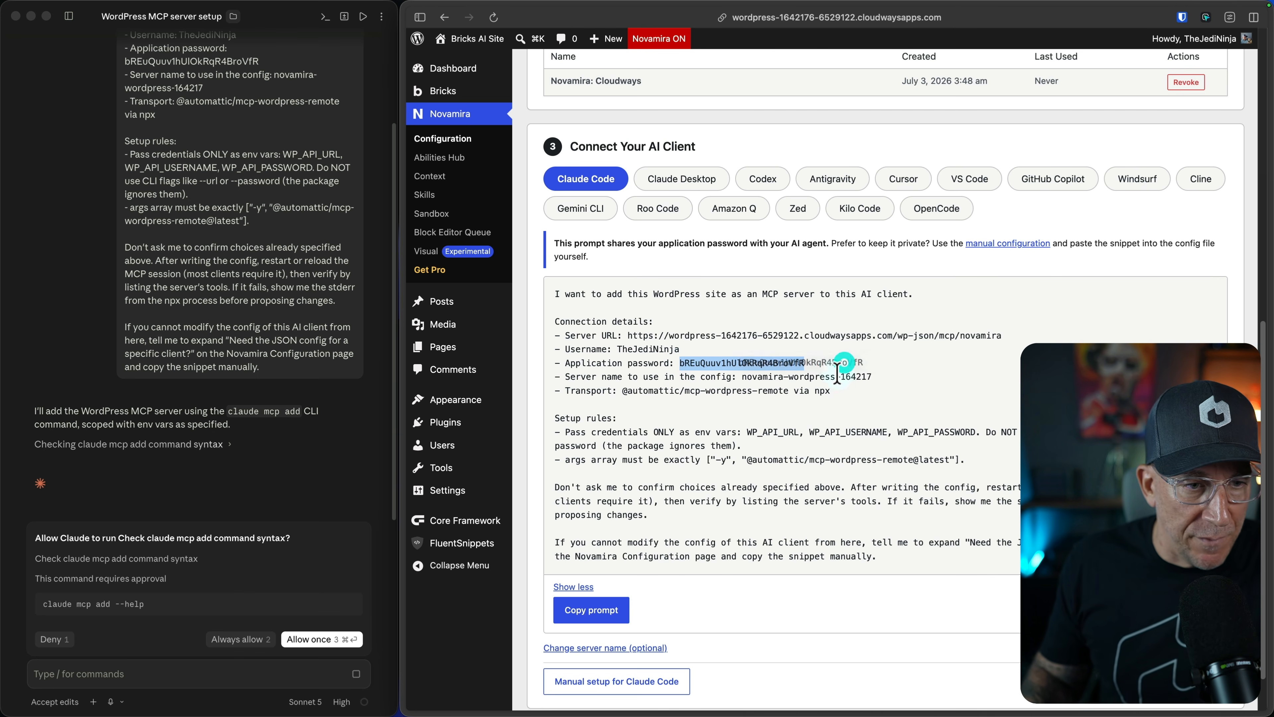
left_click(711, 421)
left_click_drag(680, 363, 704, 363)
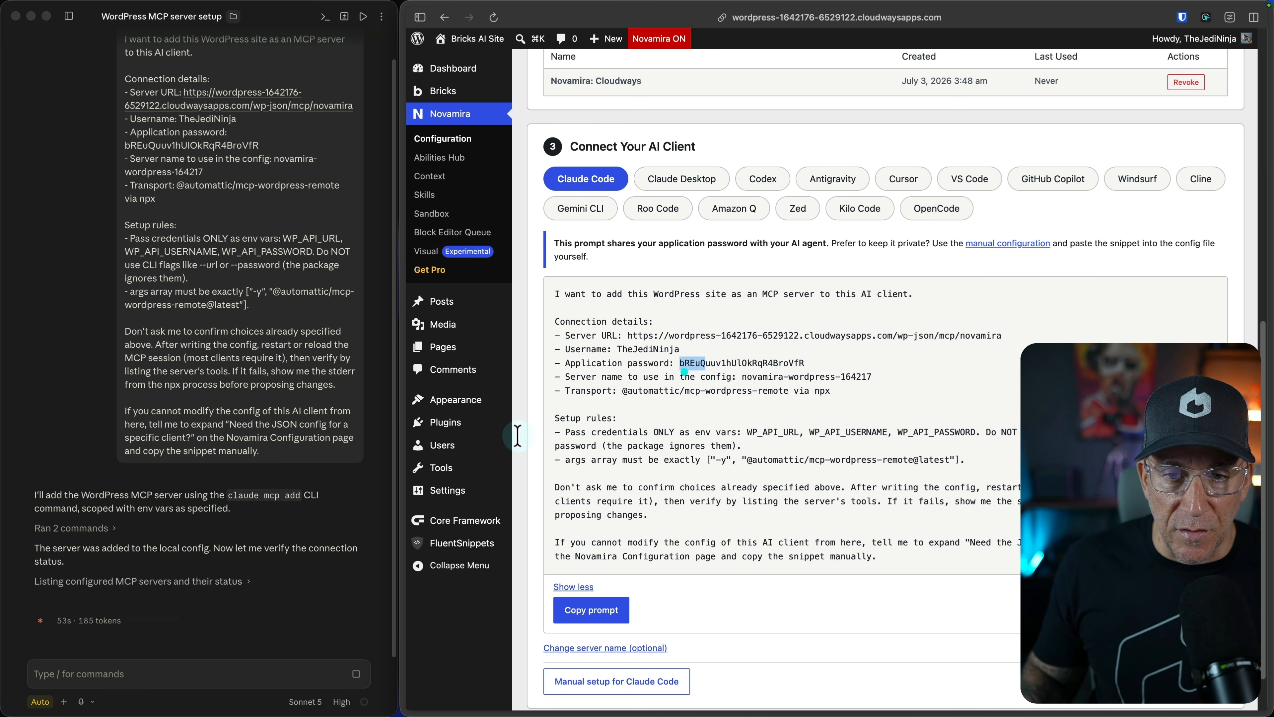
left_click(122, 669)
type("/clear")
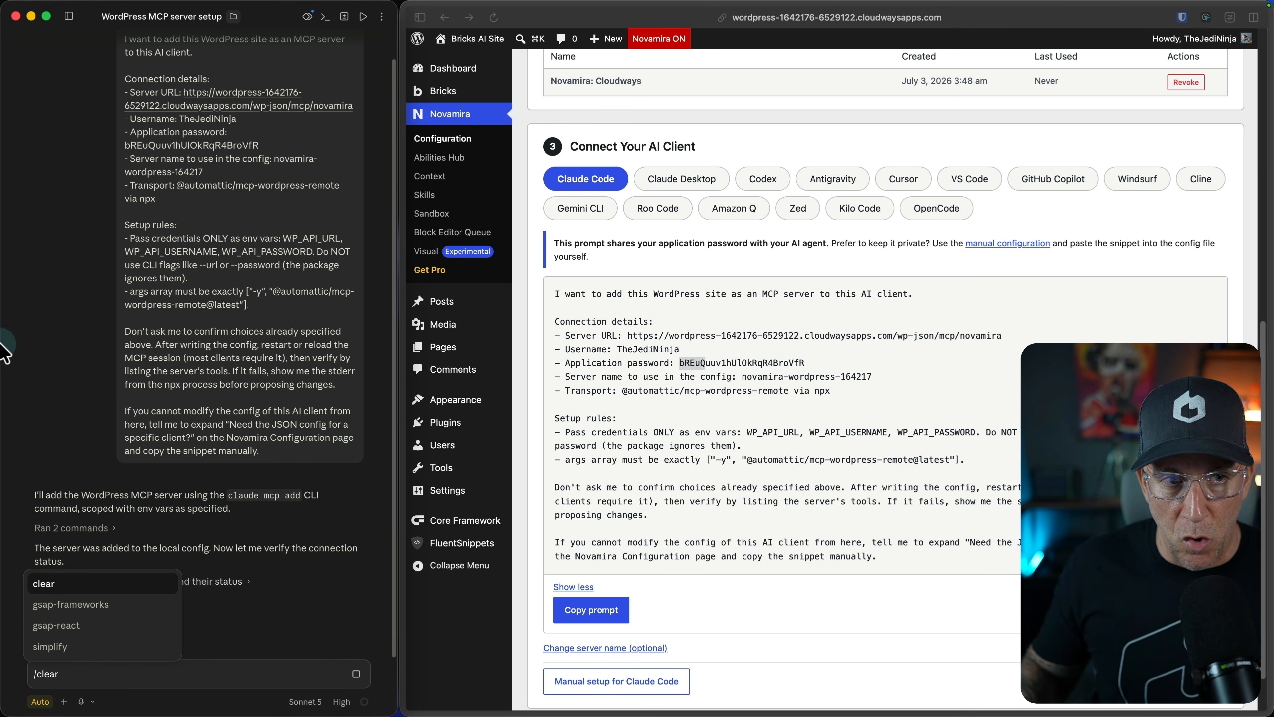
key("BackSpace")
key("BackSpace")
key("BackSpace")
key("BackSpace")
key("BackSpace")
key("BackSpace")
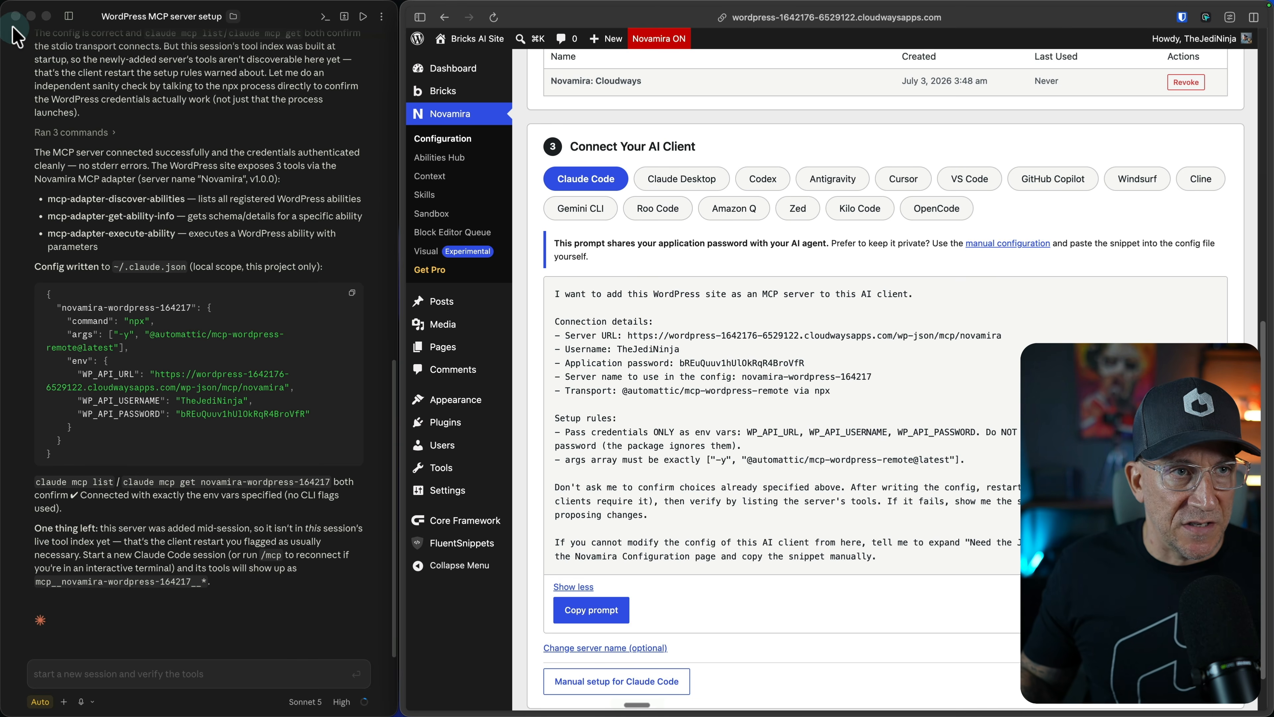
Restart Claude to begin a new session and trust the WordPress Connect workspace.
left_click(16, 16)
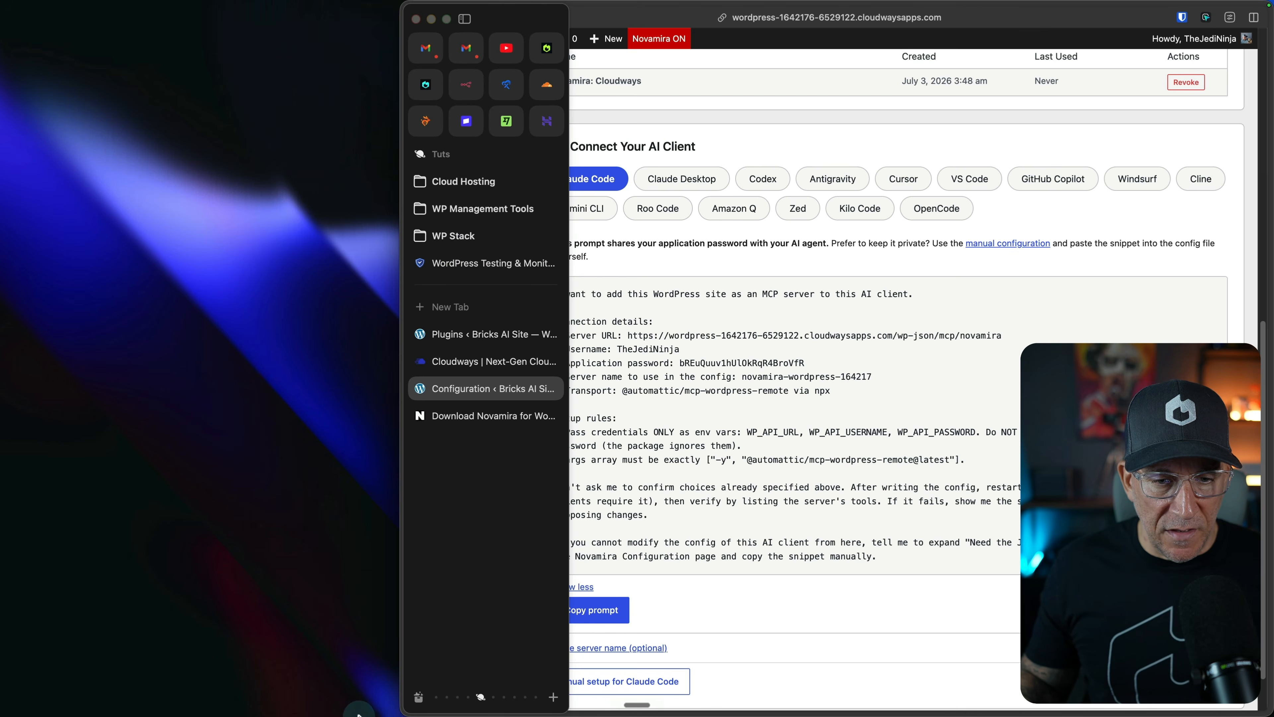
left_click(393, 700)
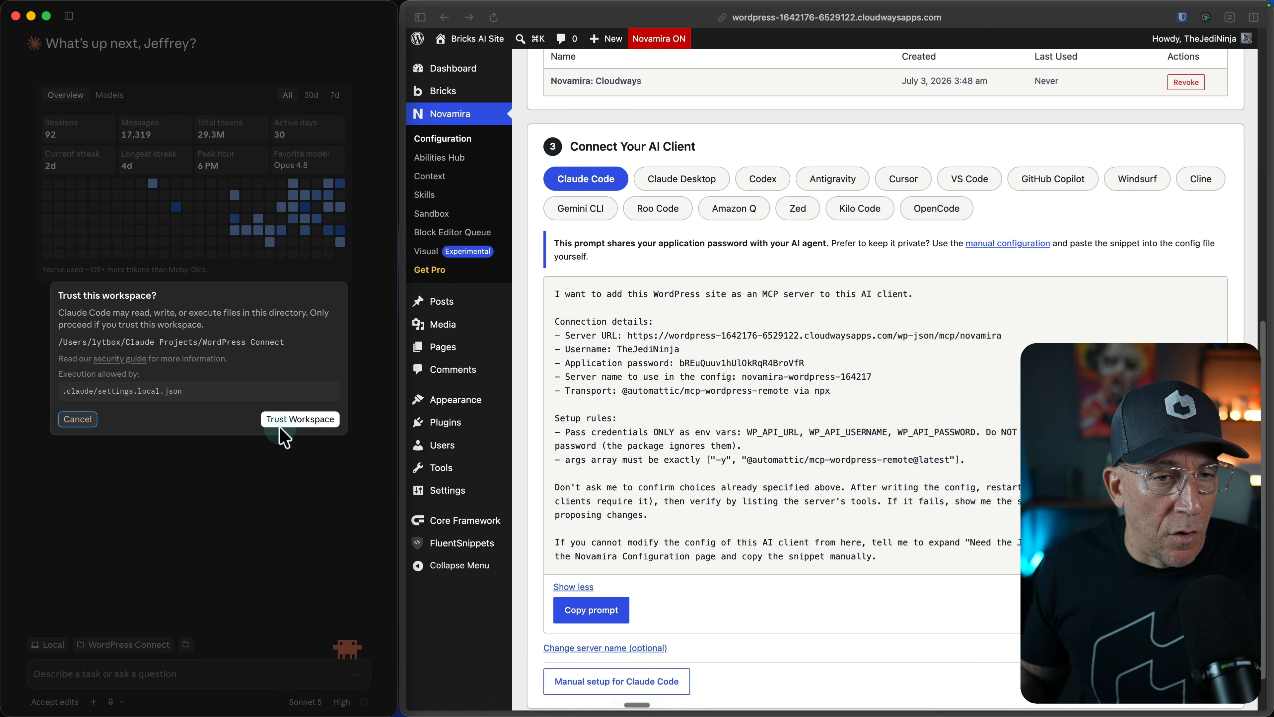
left_click(299, 419)
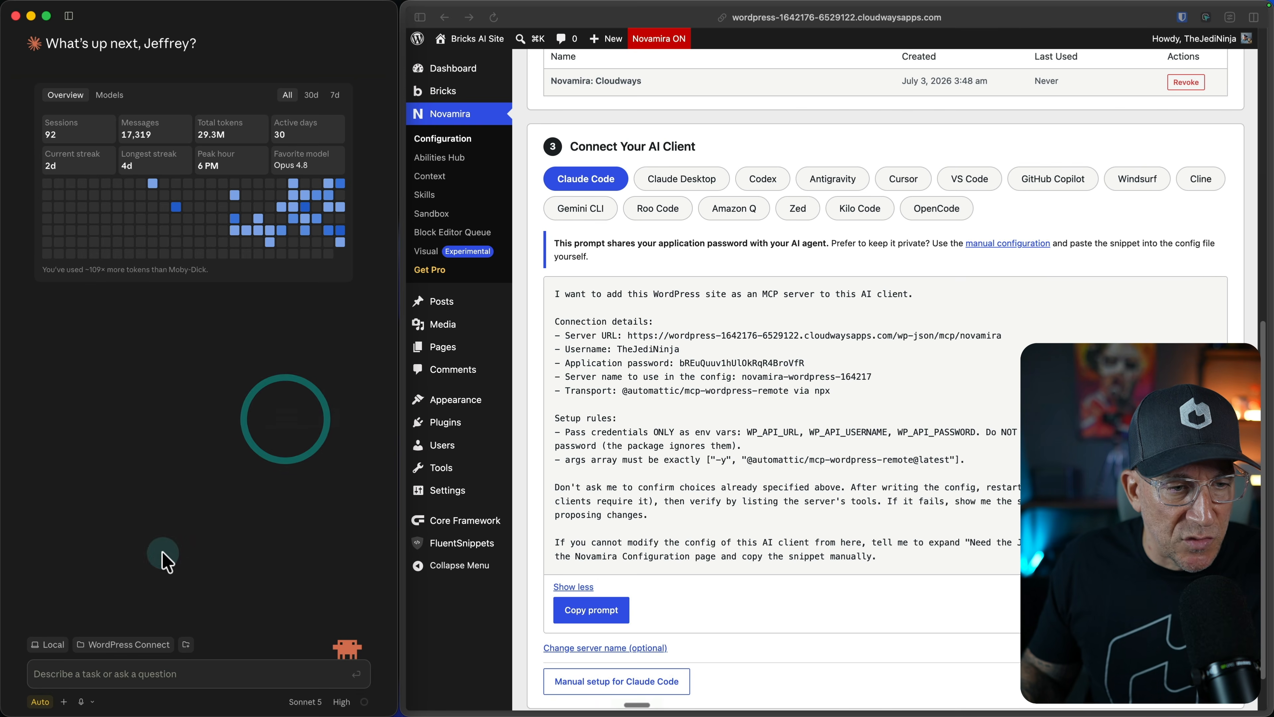
Ask Claude to test the MCP connection, list the installed plugins, and install the lightspeed plugin without activating it.
left_click(44, 683)
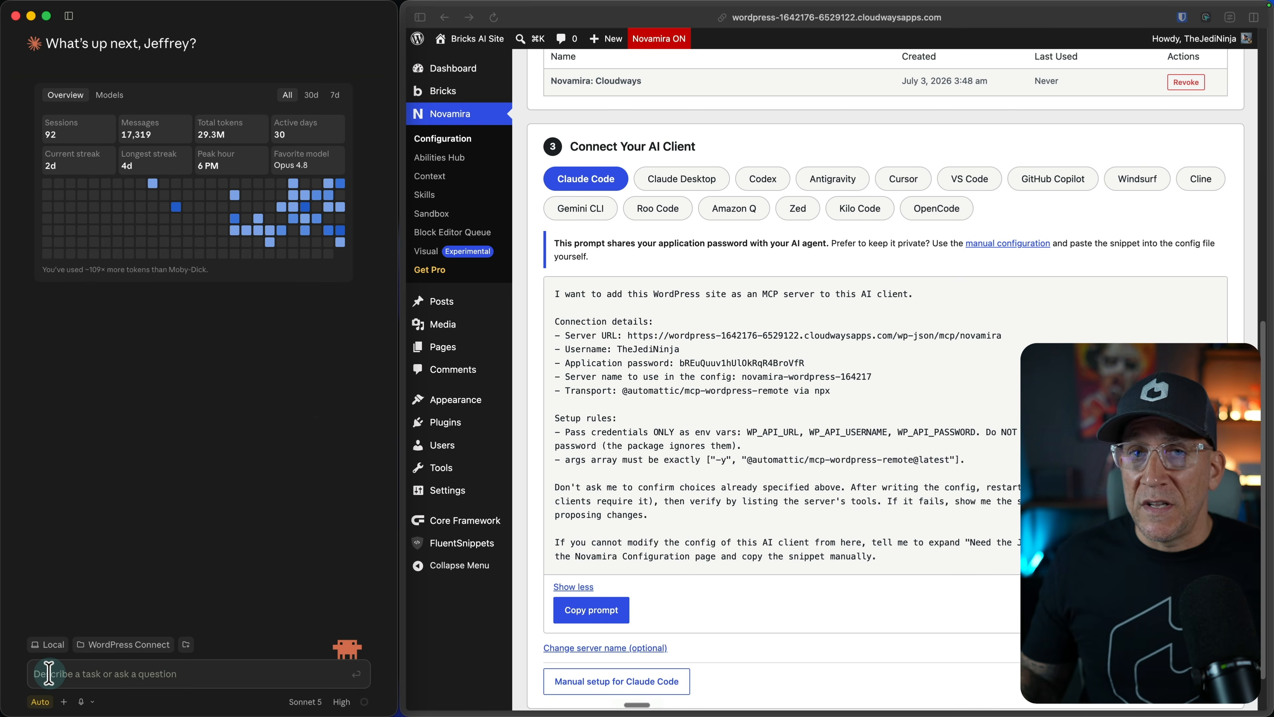
key("fn+space")
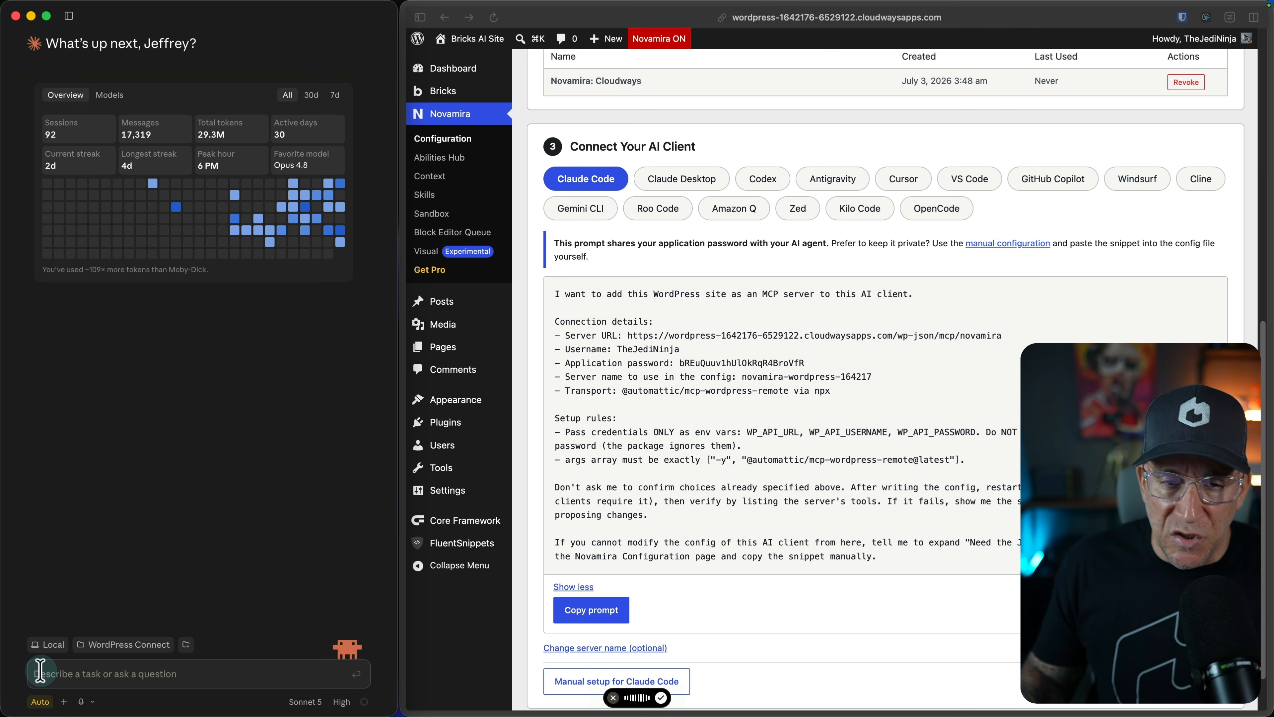
left_click(356, 673)
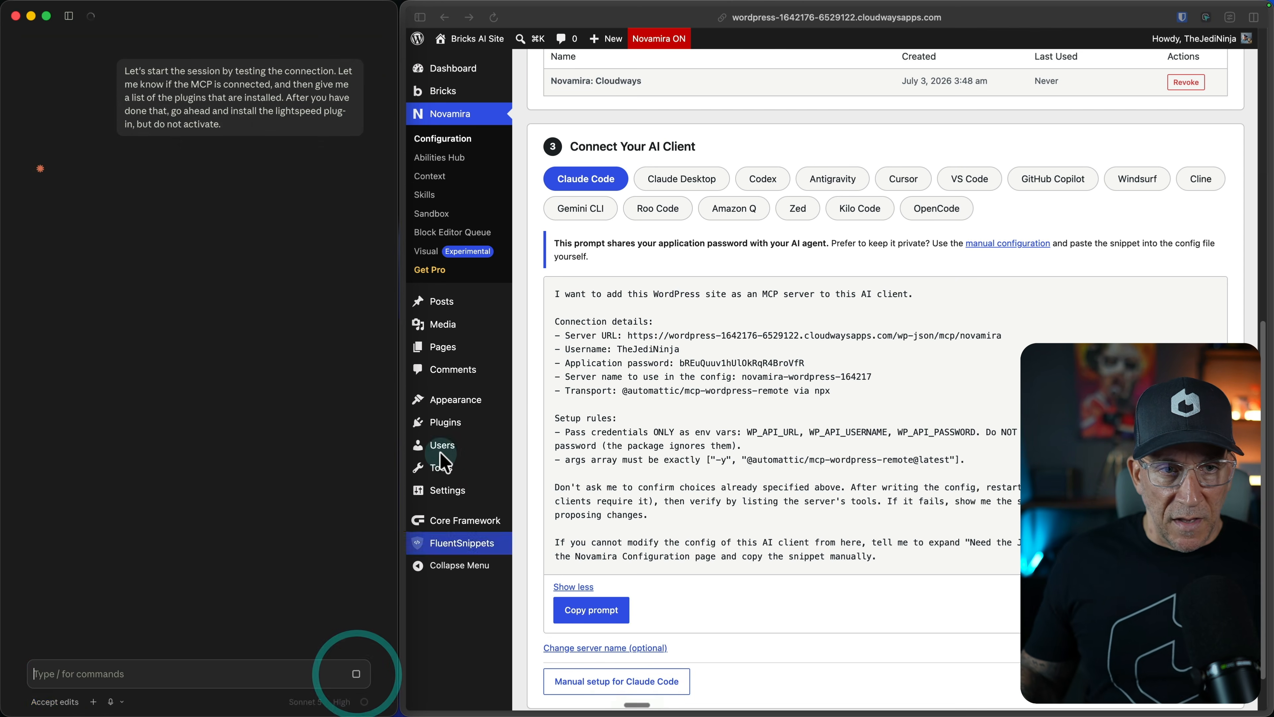
Open the installed plugins list in the staging site's WordPress admin.
left_click(452, 425)
left_click(448, 425)
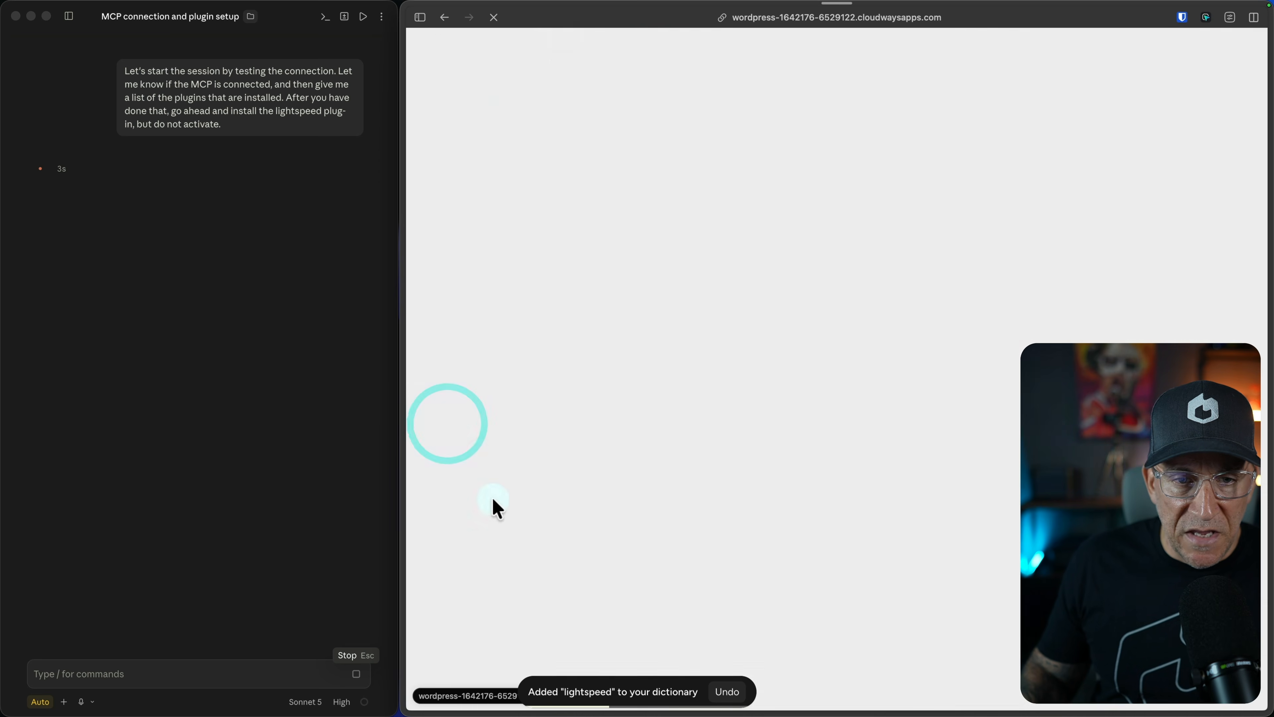
left_click(777, 444)
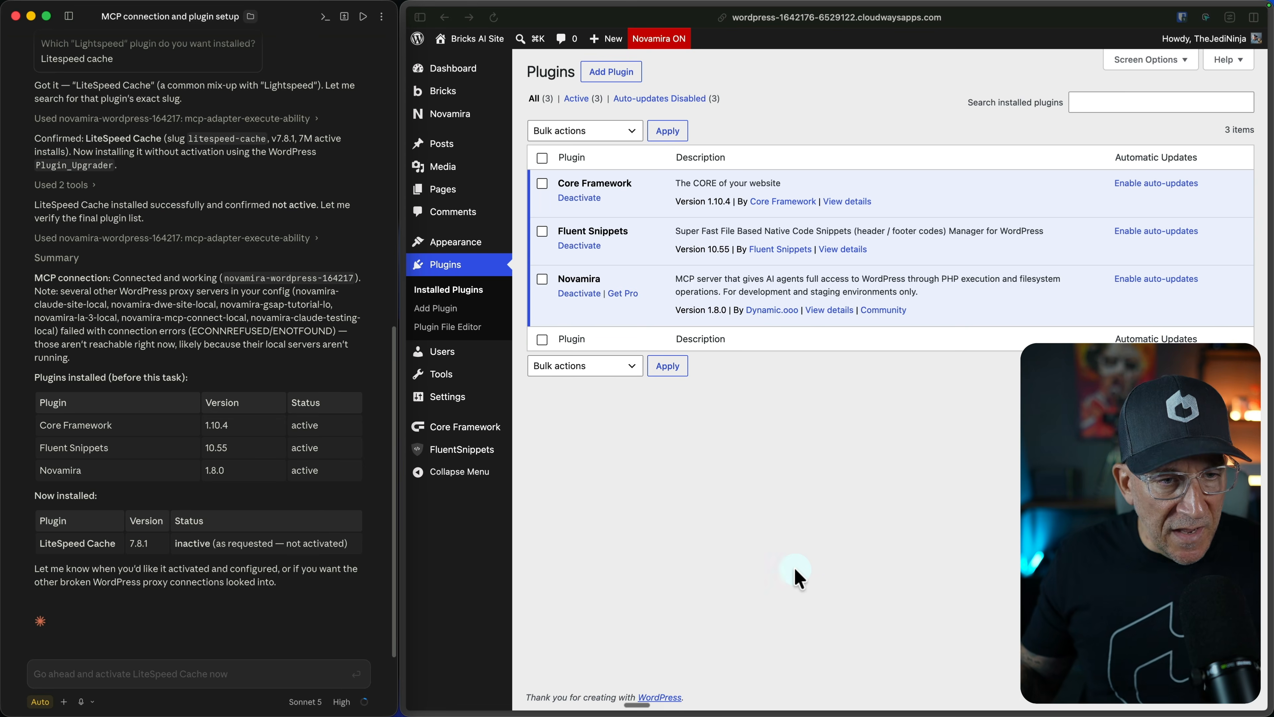
Reload the staging site's plugins list and check the LiteSpeed Cache entry against Claude's summary.
left_click(251, 571)
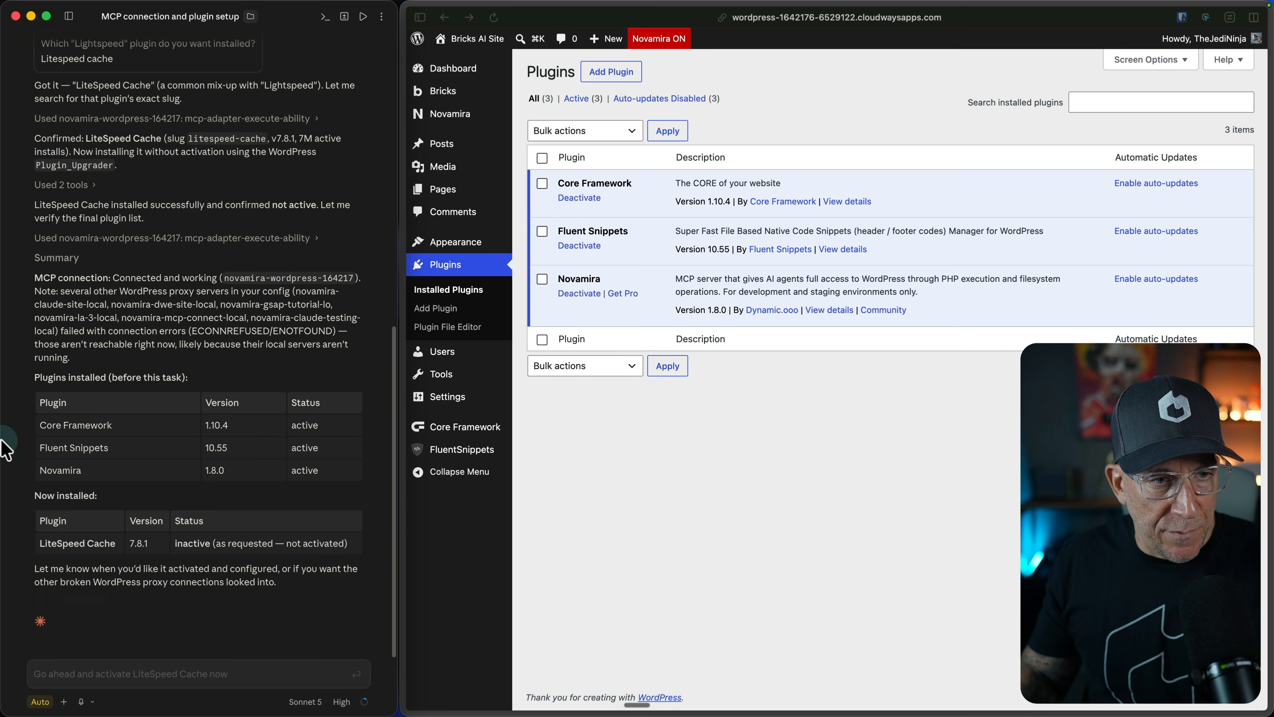
left_click(732, 535)
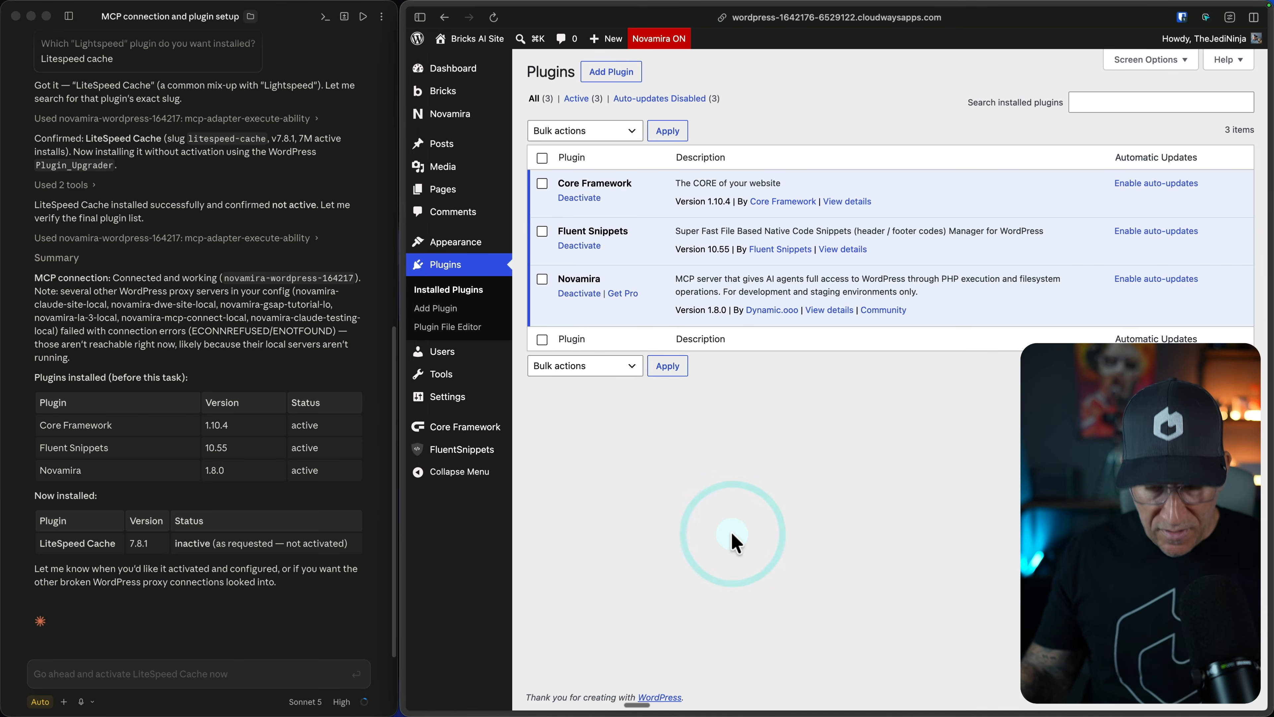
key("super+r")
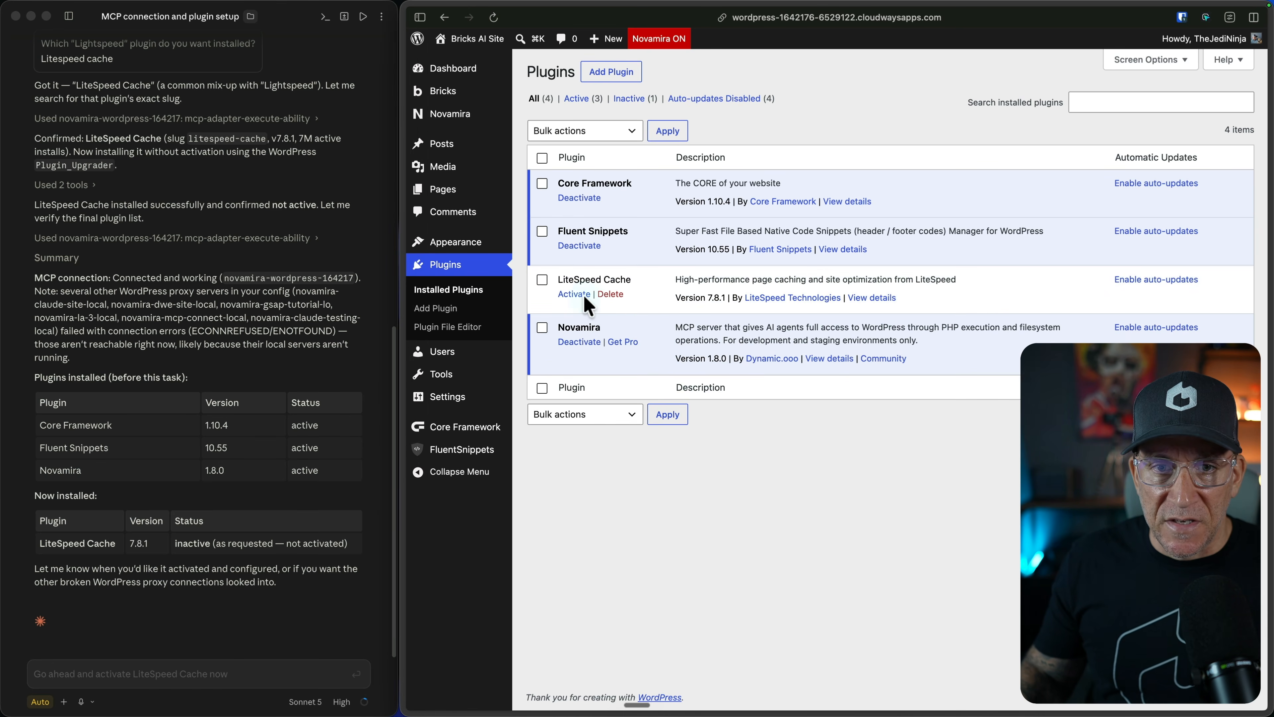
left_click_drag(557, 279, 646, 287)
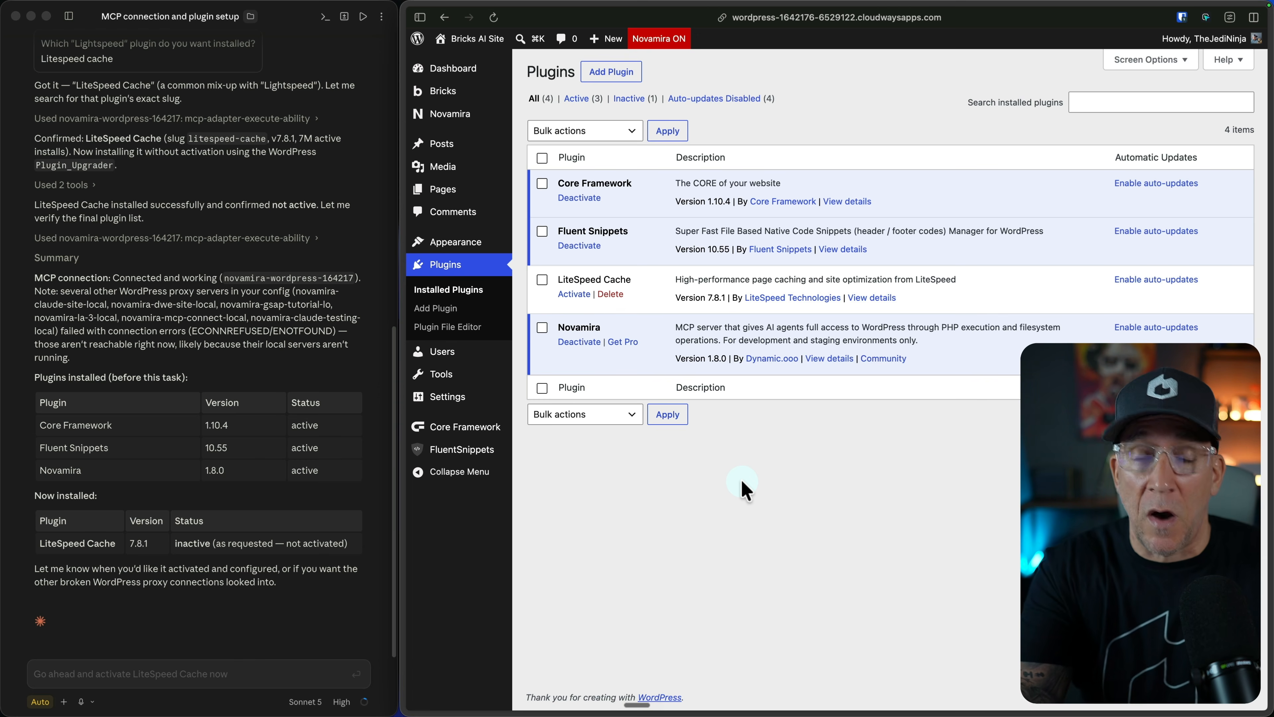
Have Claude create a CLAUDE.MD file requiring all CSS, JavaScript and PHP code in Fluent Snippets and forbidding changes to core WordPress PHP files.
left_click(61, 667)
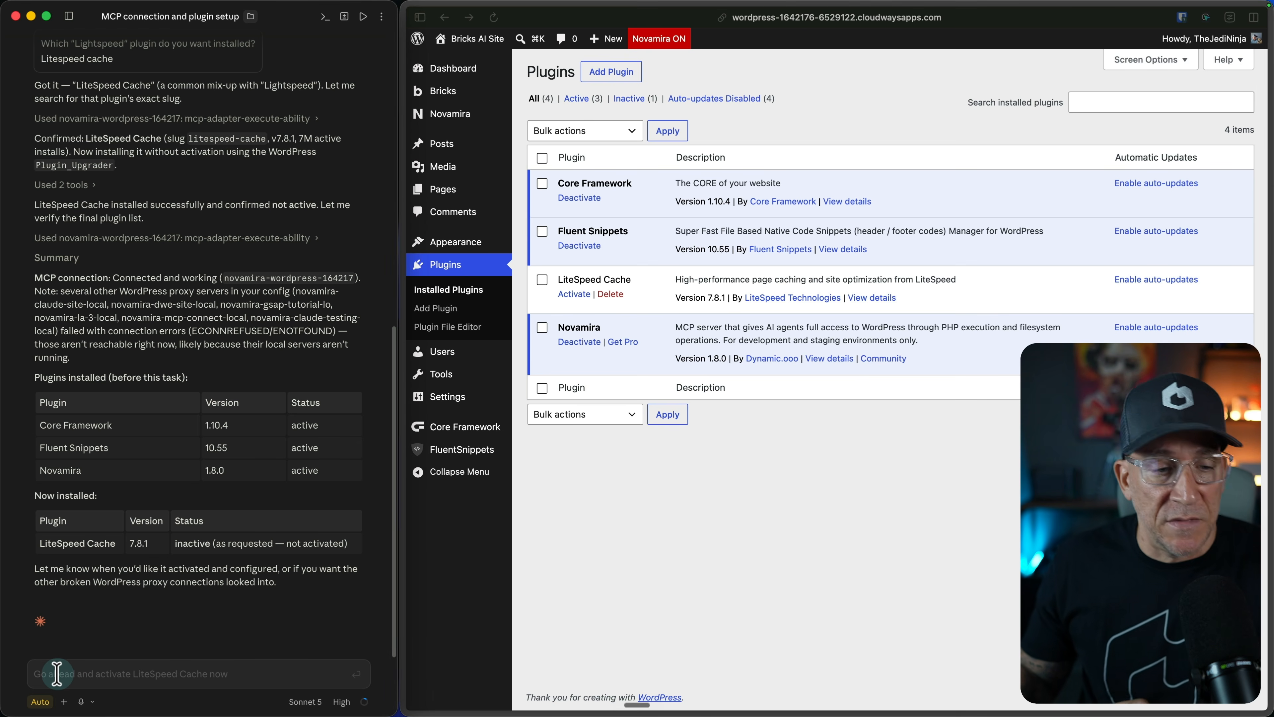
left_click(648, 523)
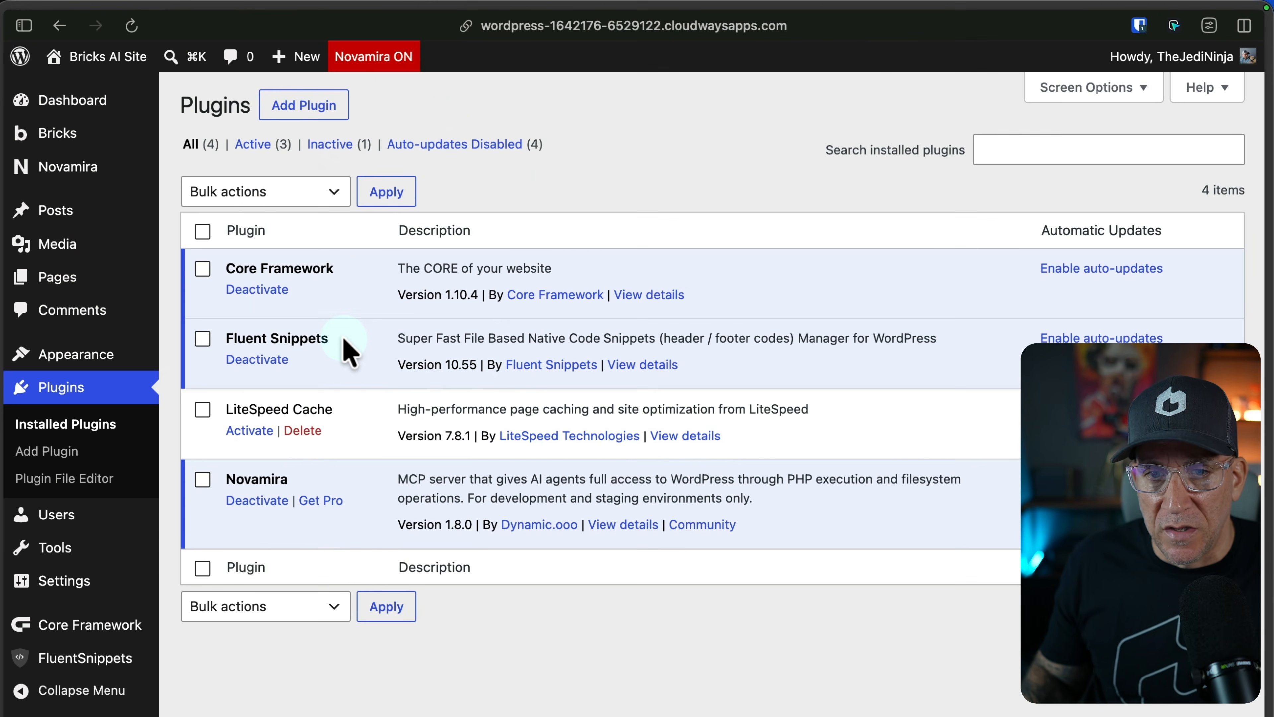
left_click_drag(344, 339, 226, 334)
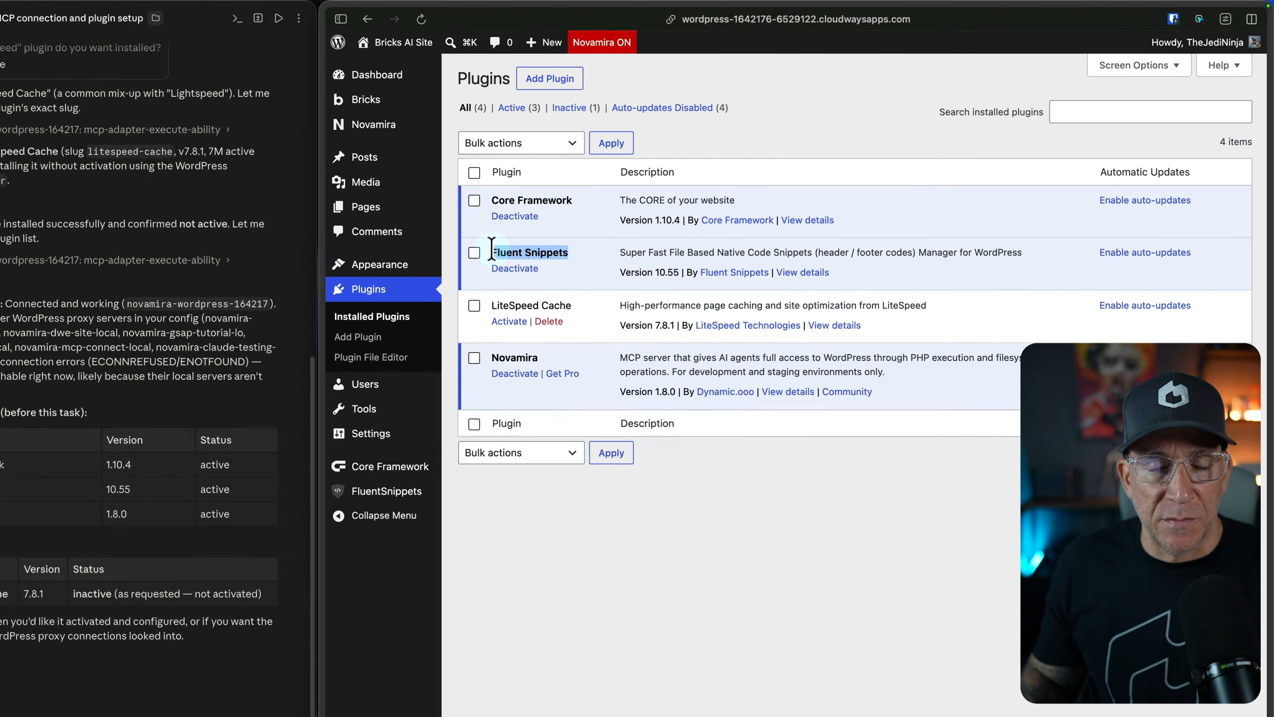
left_click(759, 533)
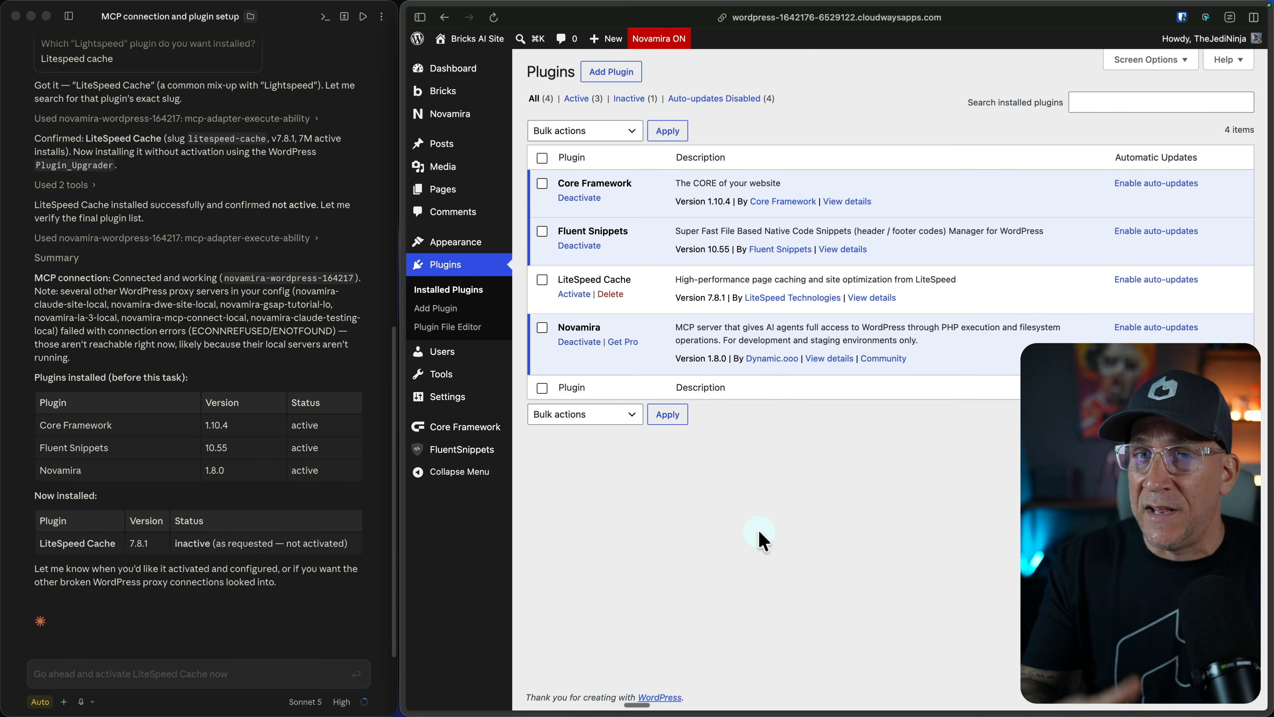
left_click(52, 674)
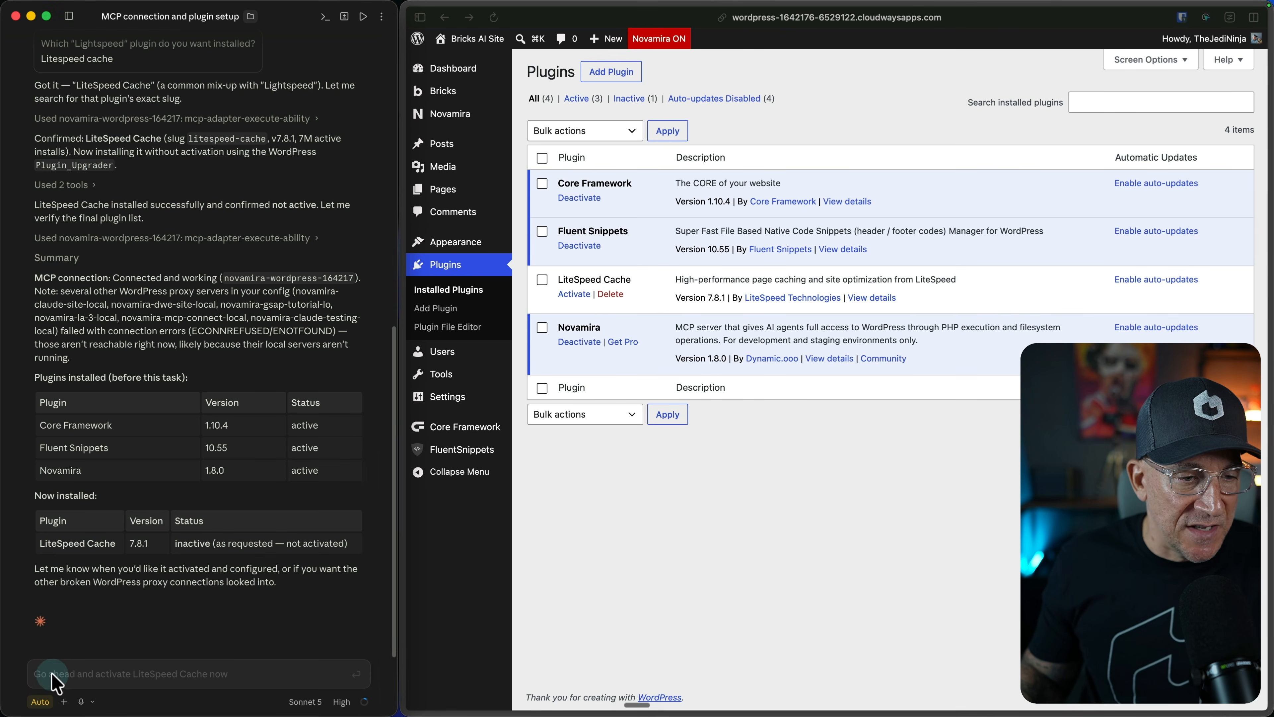
key("fn+space")
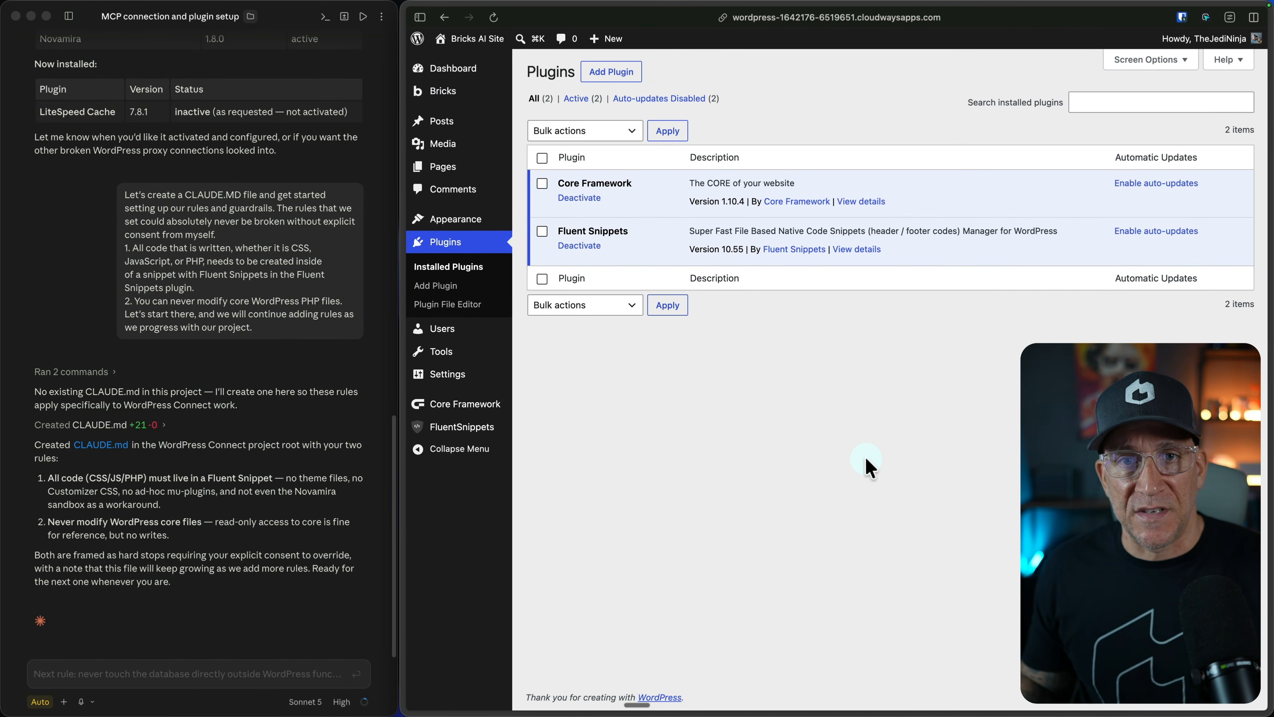
Push Staging-Claude Site to live in Cloudways, overwriting the web application files and full database, with a backup of the live application.
mouse_move(406, 316)
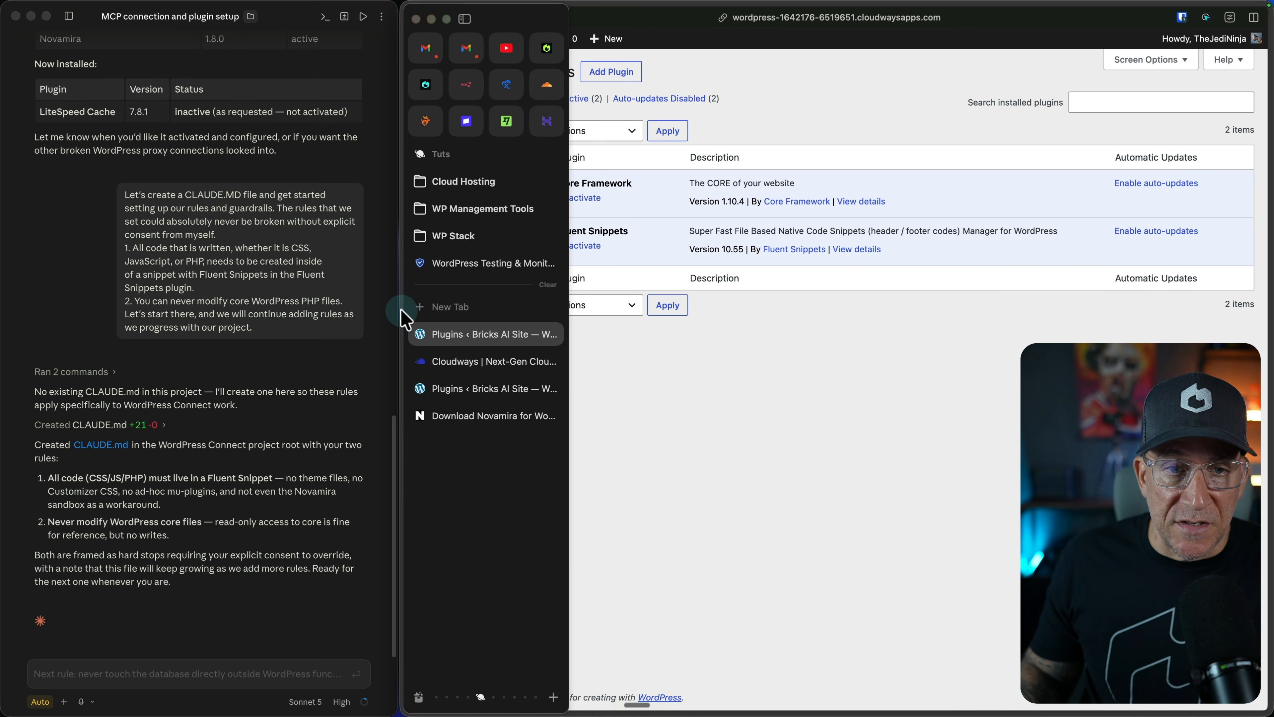
left_click(436, 361)
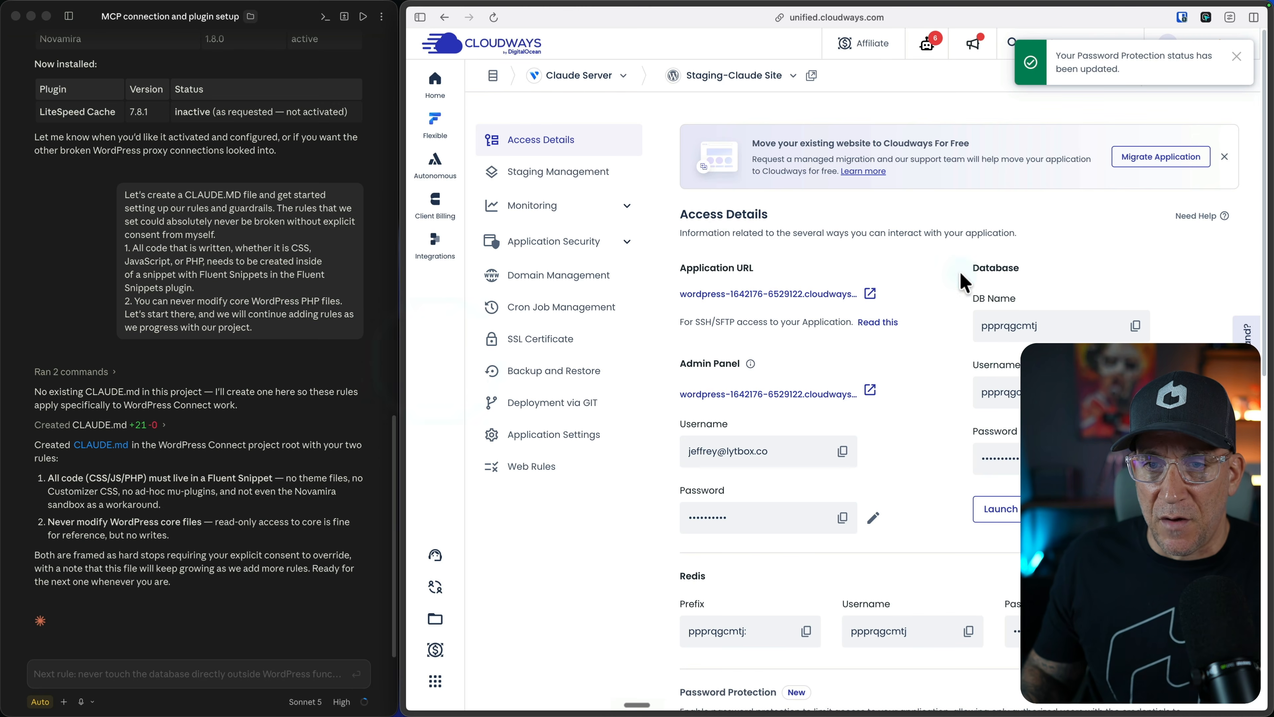
left_click(537, 170)
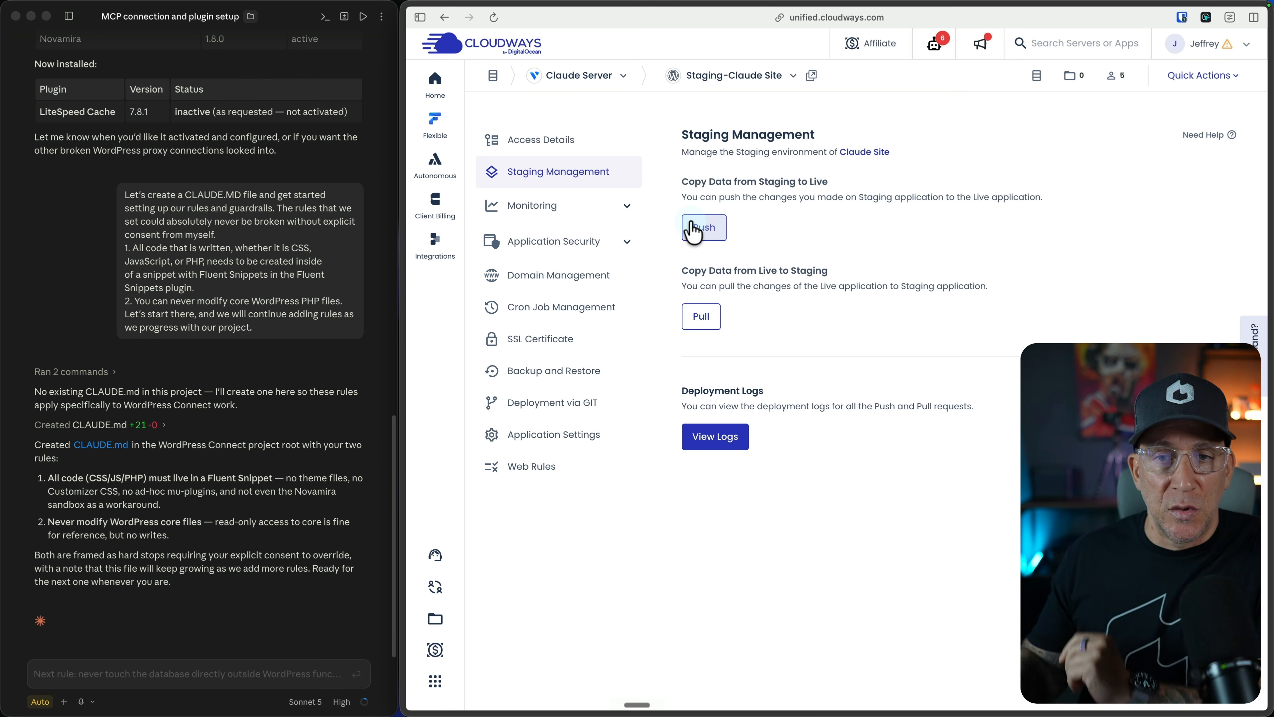
left_click(700, 237)
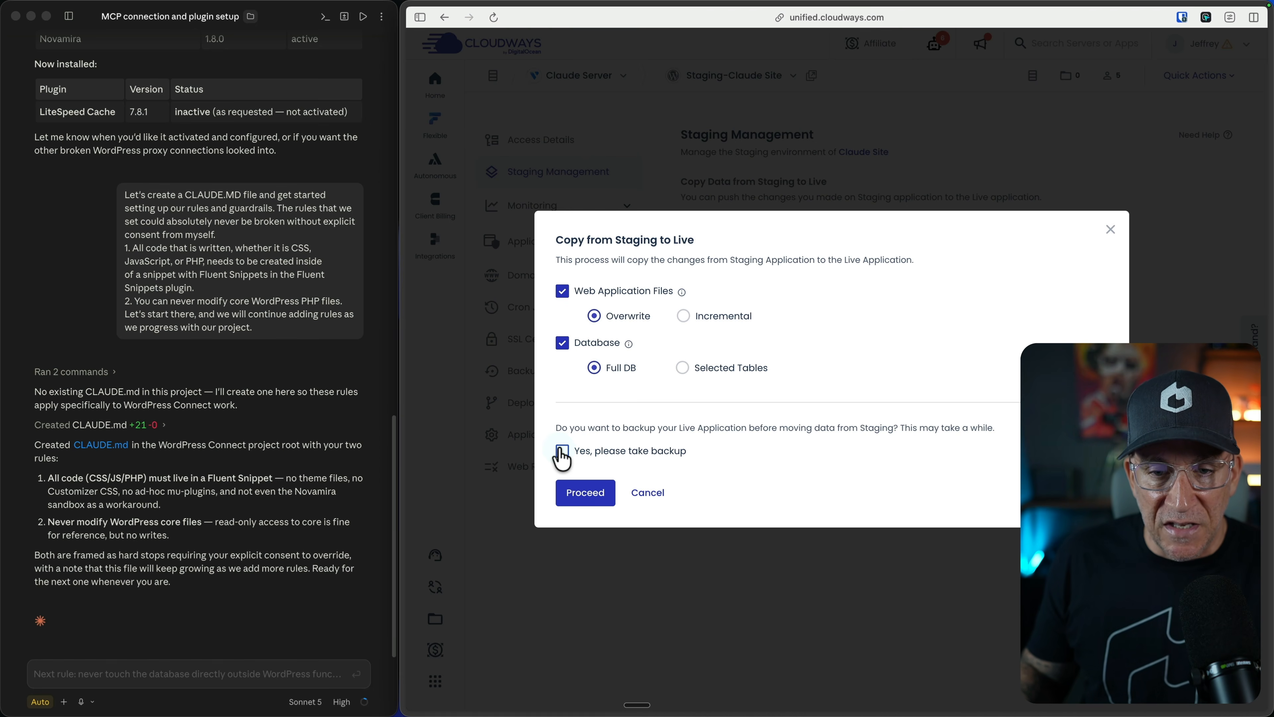
left_click(572, 454)
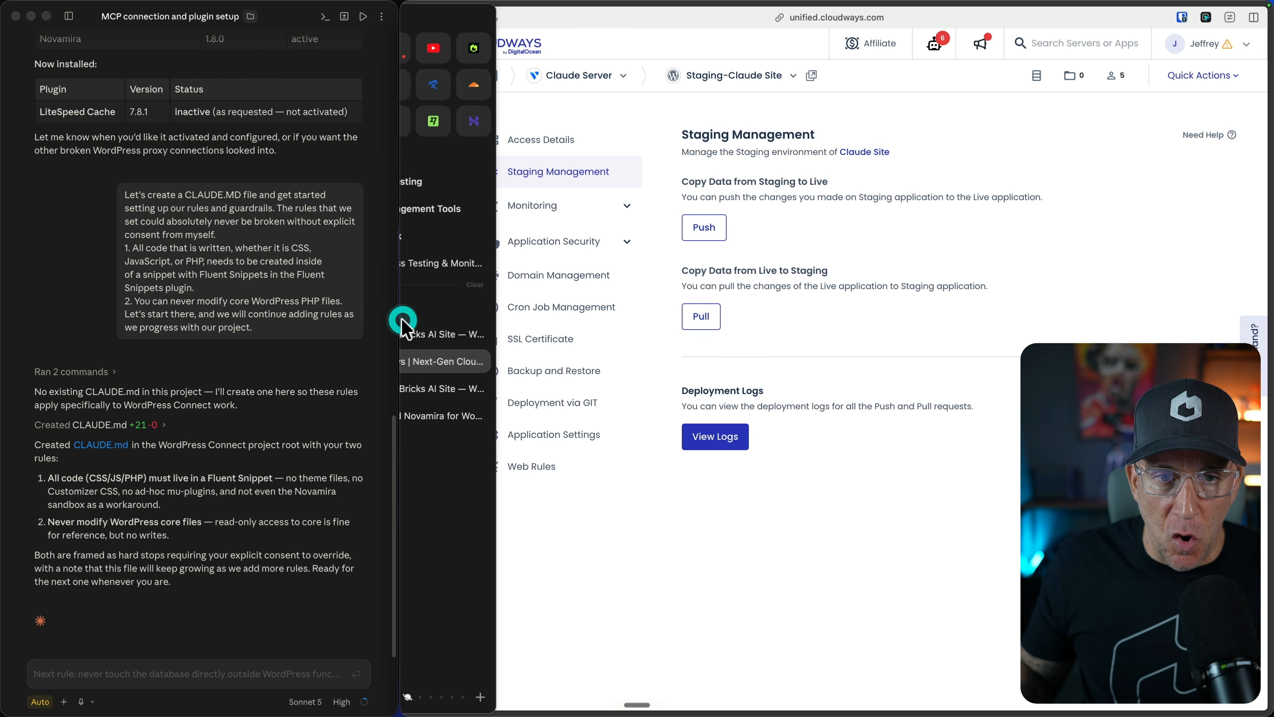
Reload the live site's plugins list and open its Novamira configuration page.
left_click(442, 330)
left_click(835, 378)
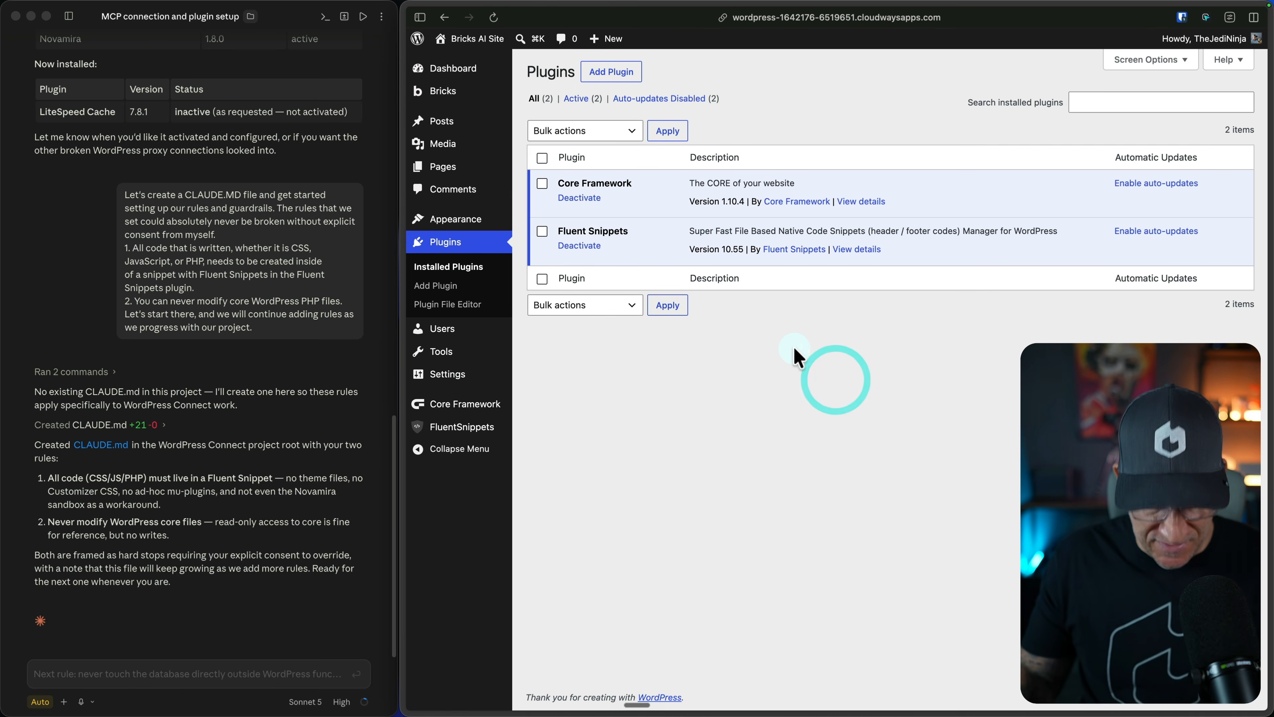
key("super+r")
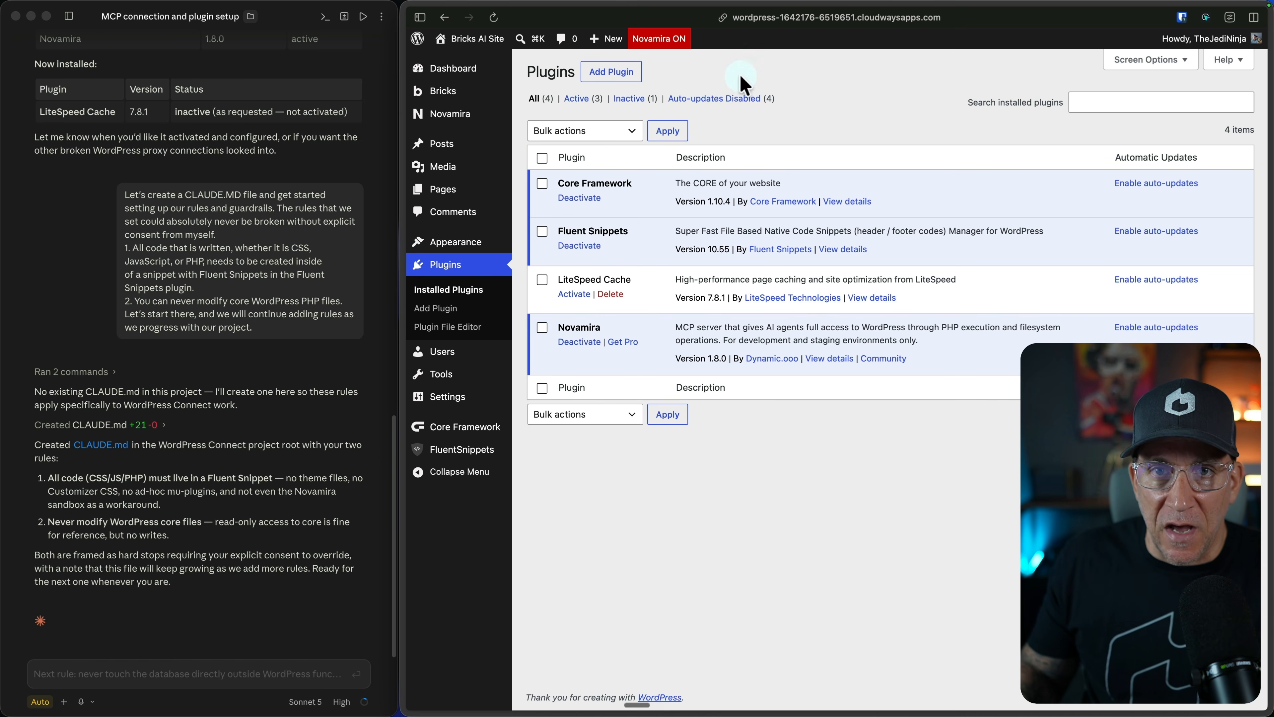
left_click(664, 48)
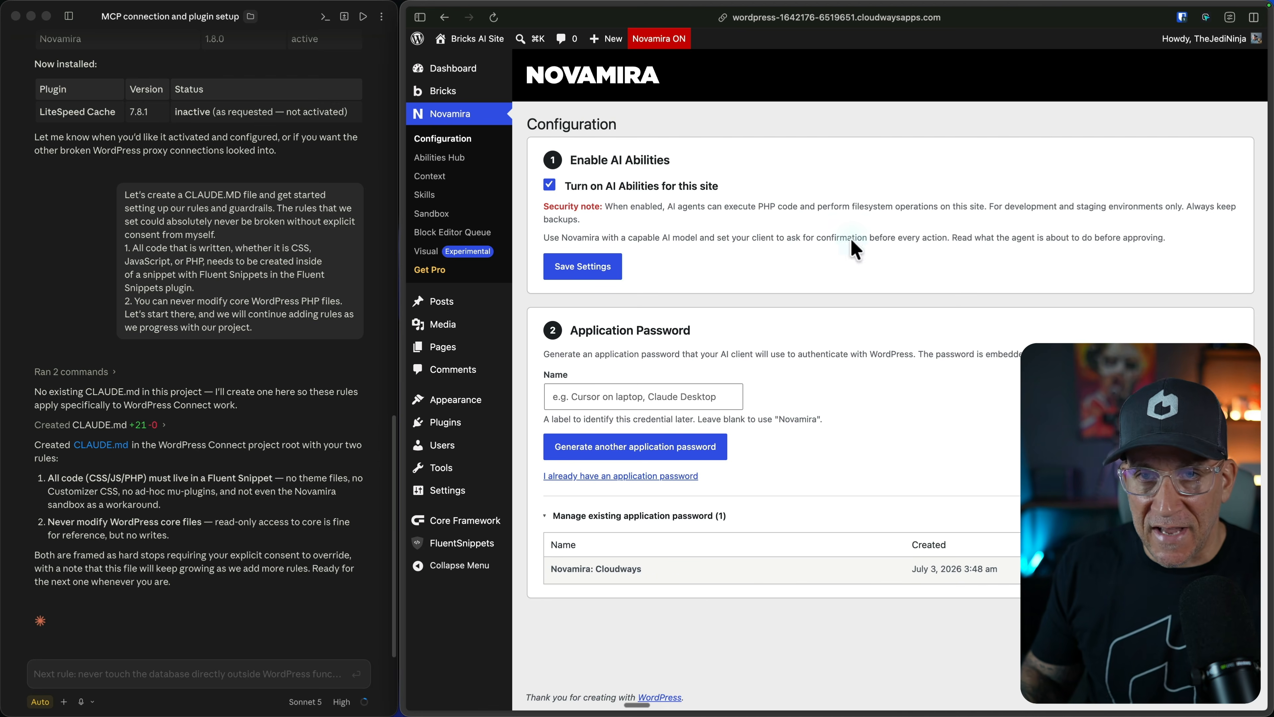
Copy the live site's URL and ask Claude whether it can read and write to that site and is connected to the MCP.
left_click(722, 19)
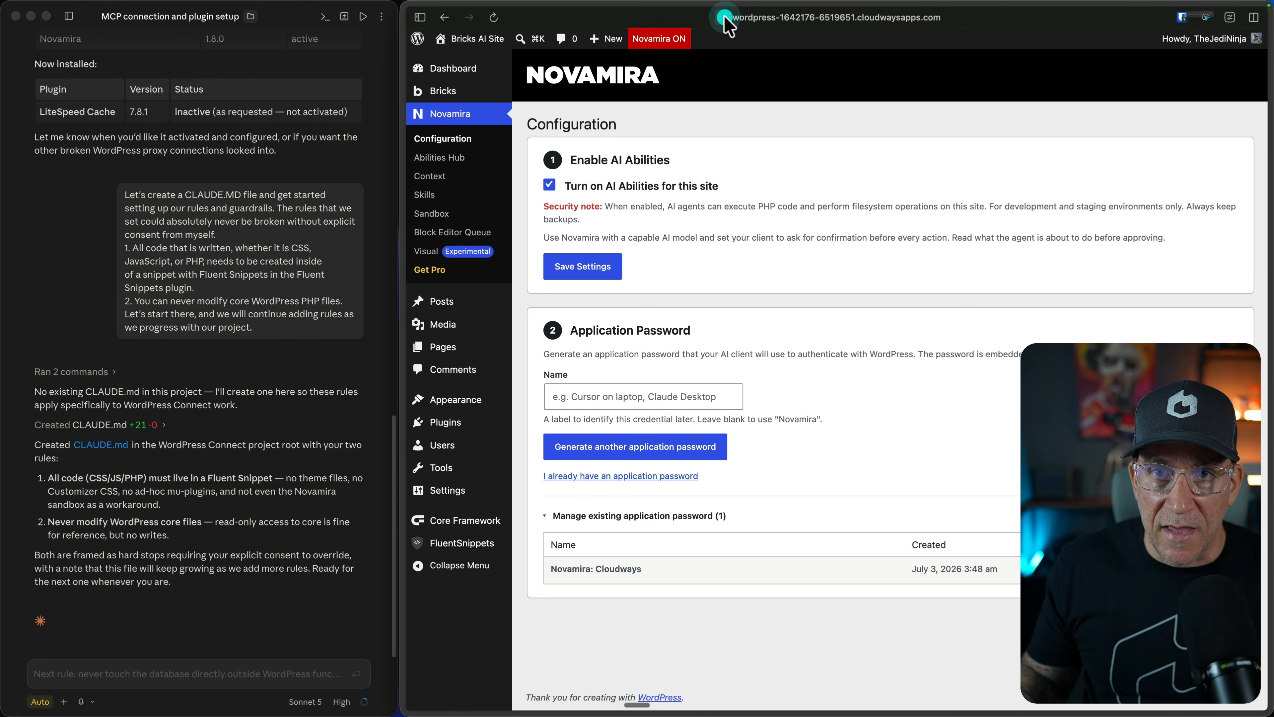
left_click(725, 19)
left_click(65, 671)
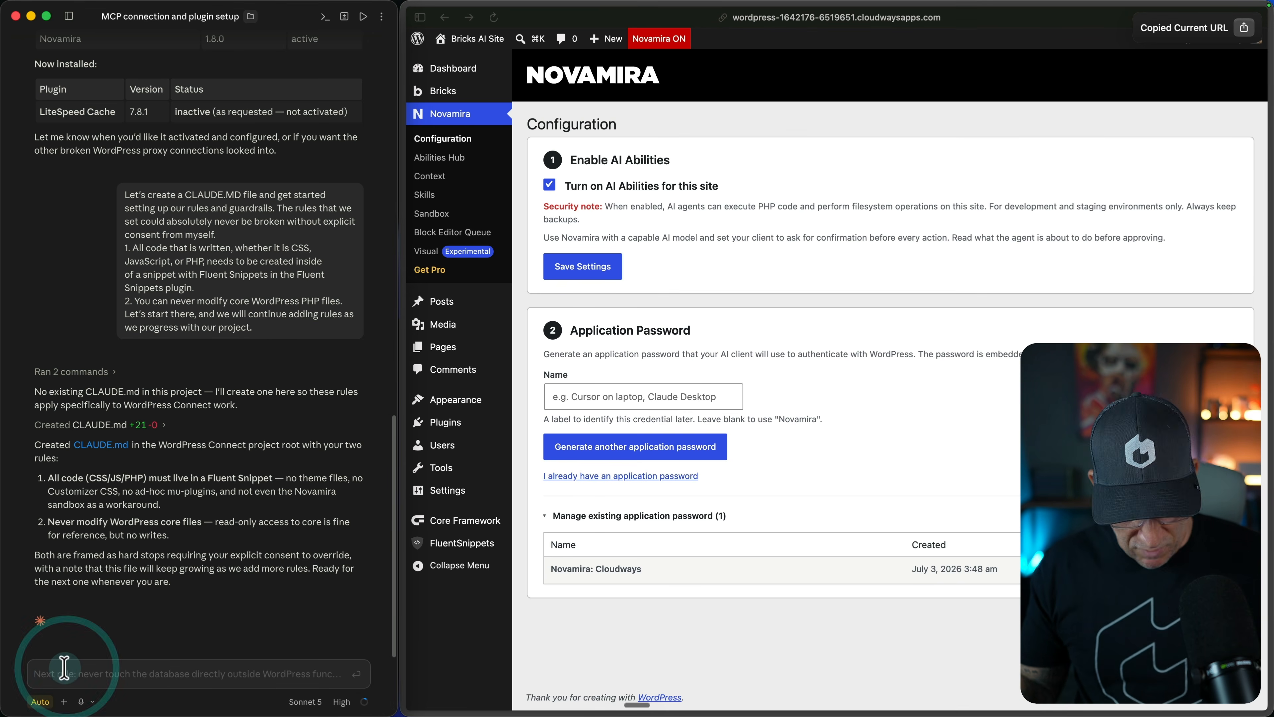
key("super+v")
key("Return")
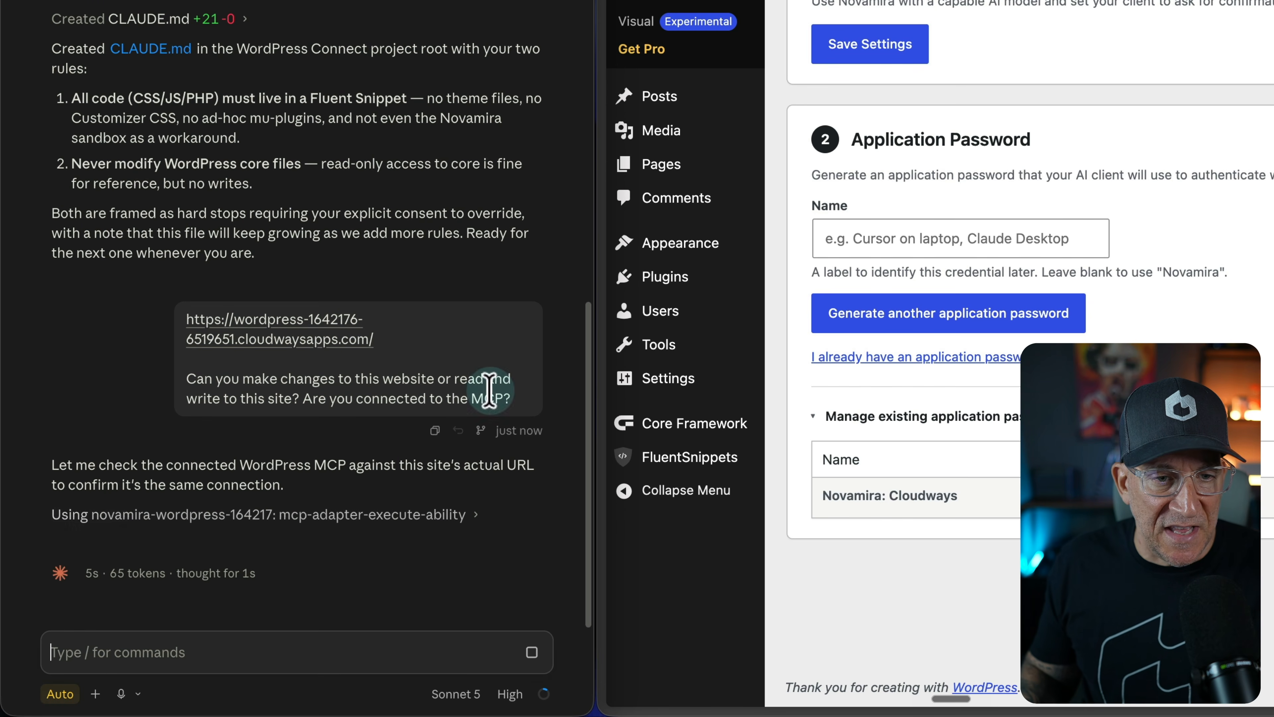
Highlight the parts of Claude's reply about which site is connected and its read and write access.
left_click_drag(55, 26, 310, 60)
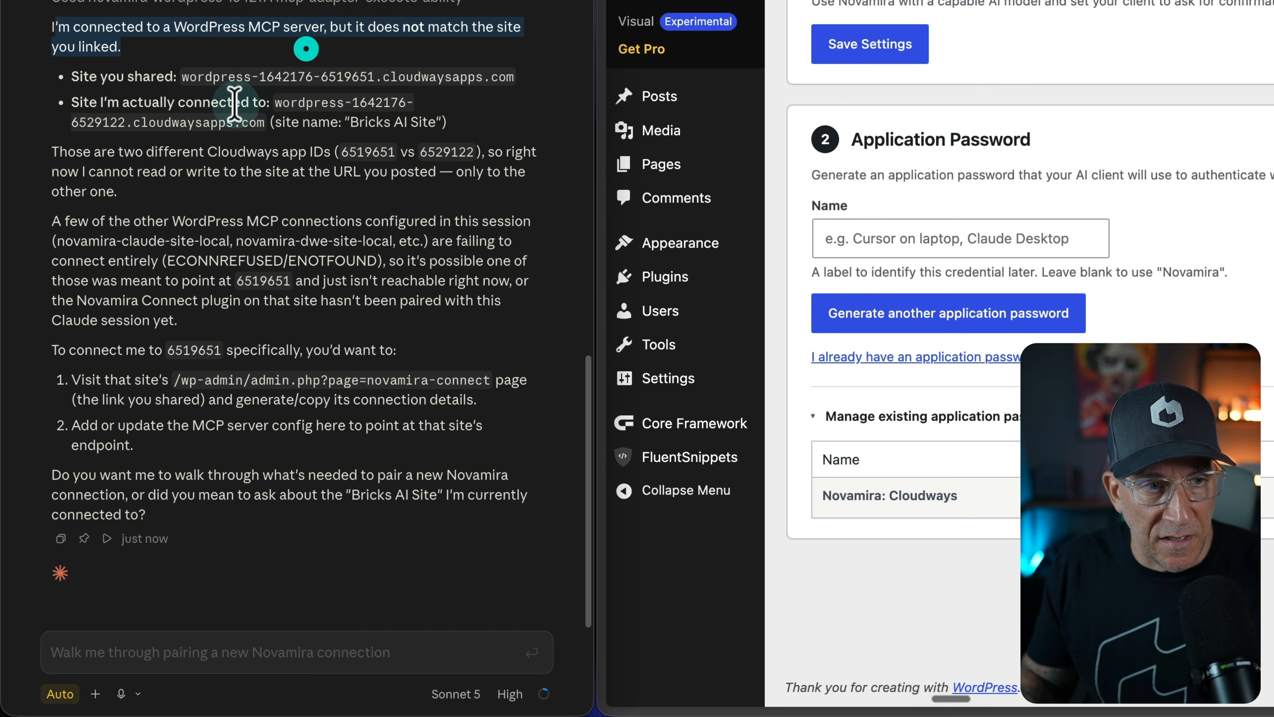
left_click_drag(75, 151, 236, 173)
left_click(228, 183)
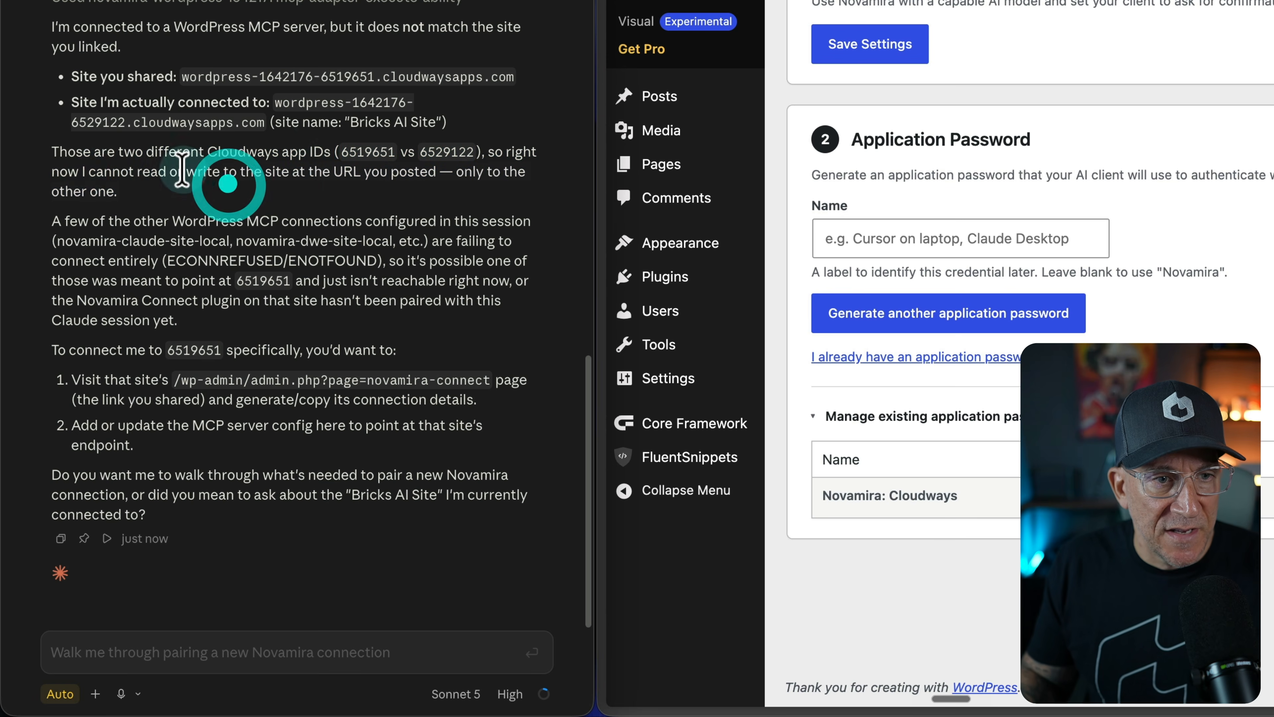
left_click_drag(81, 171, 430, 173)
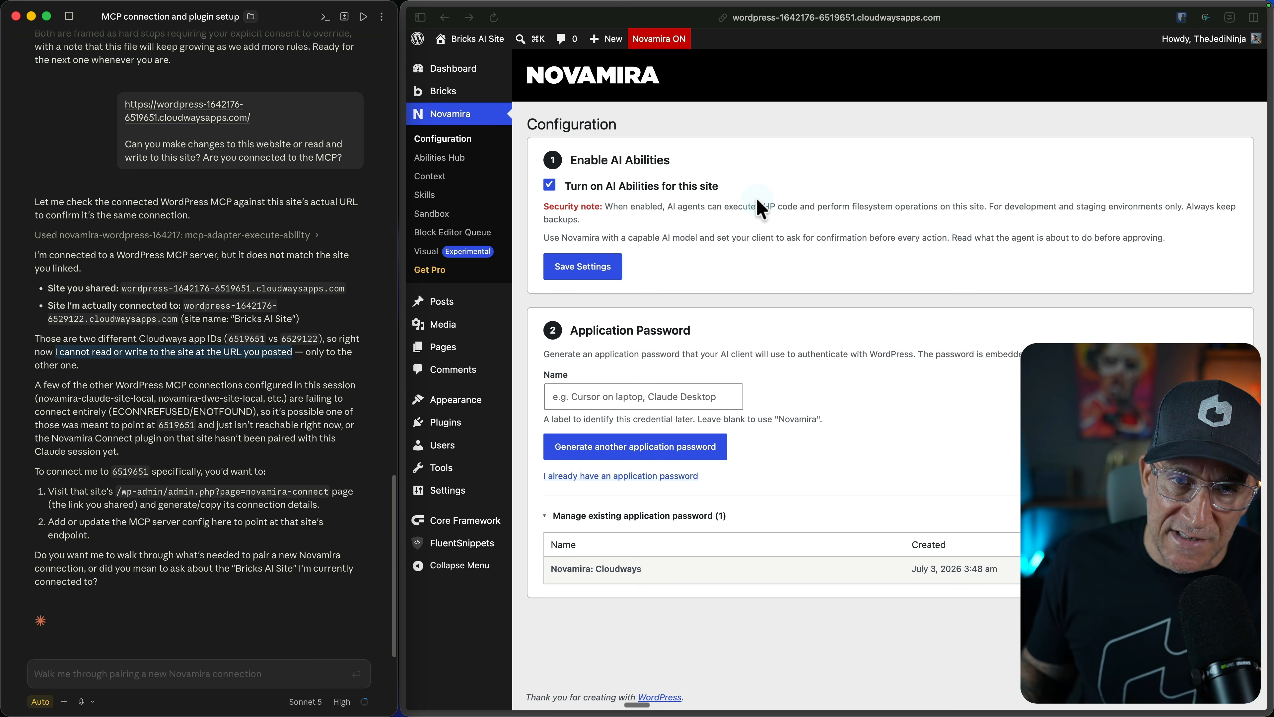
Turn off Novamira's AI Abilities on the live site, save the settings, and deactivate the Novamira plugin.
left_click(546, 187)
left_click(581, 275)
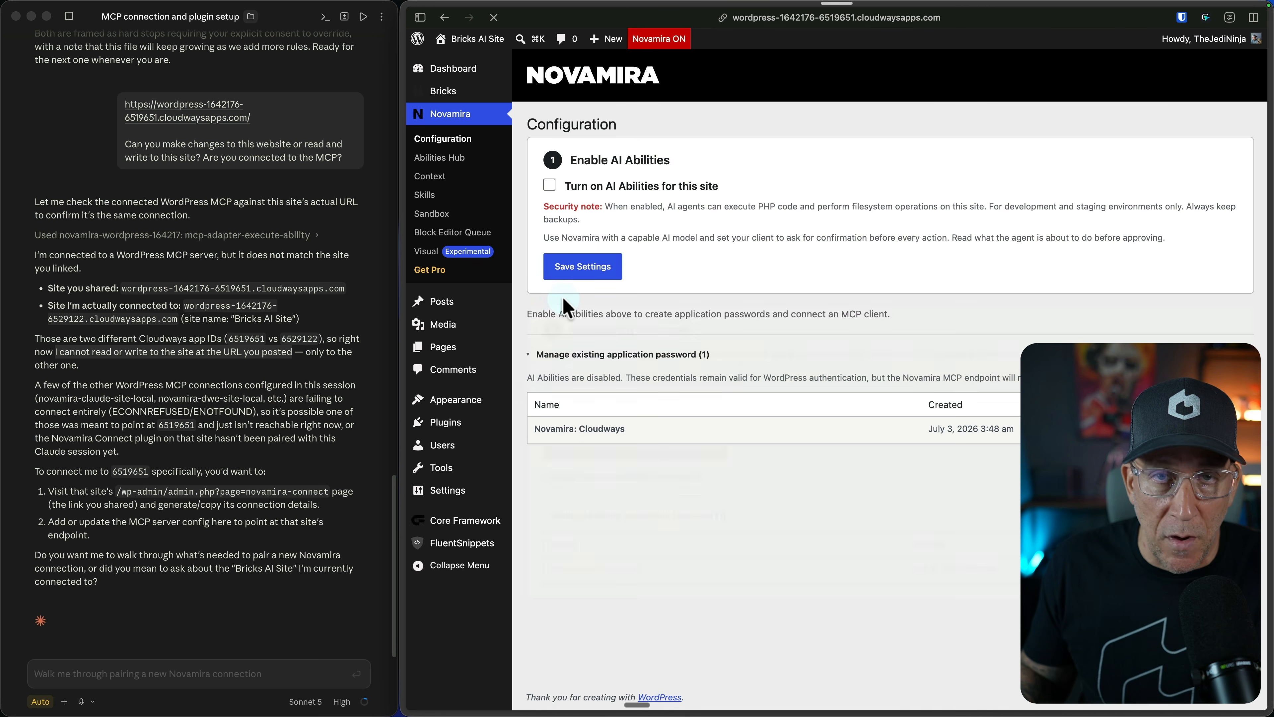
left_click(455, 426)
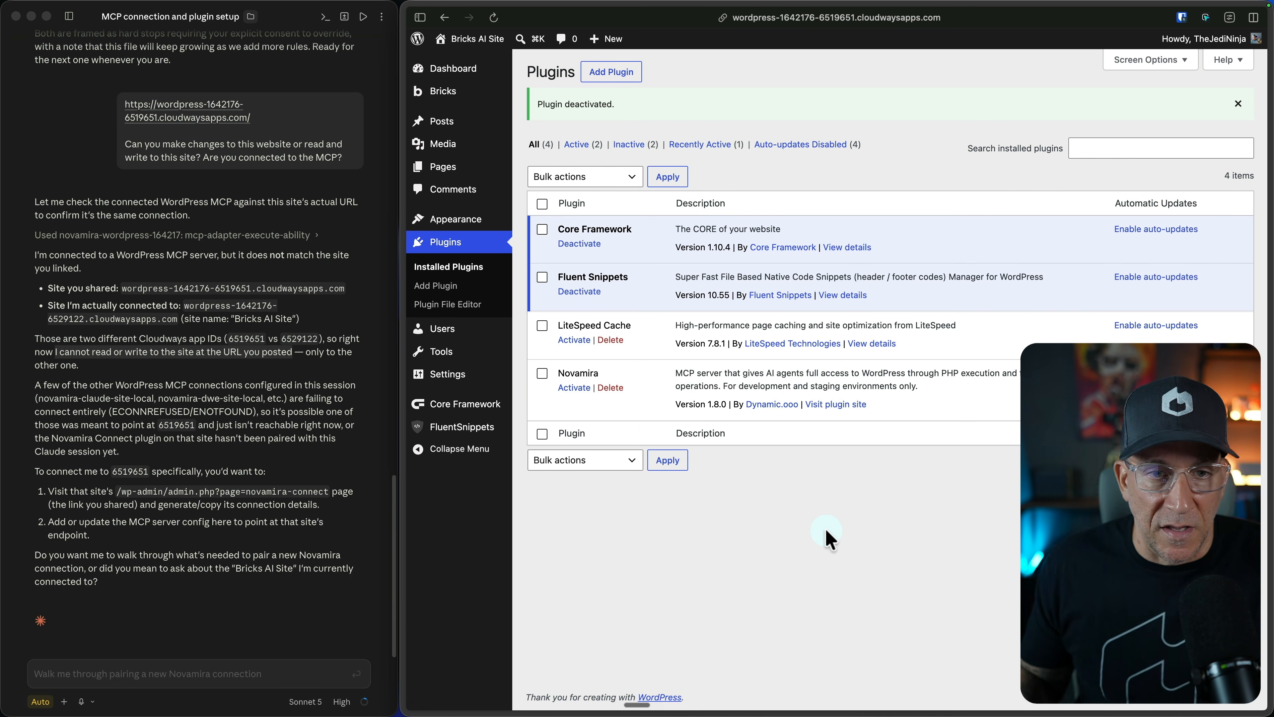
Switch to the staging site's admin and open its Novamira configuration page.
mouse_move(404, 512)
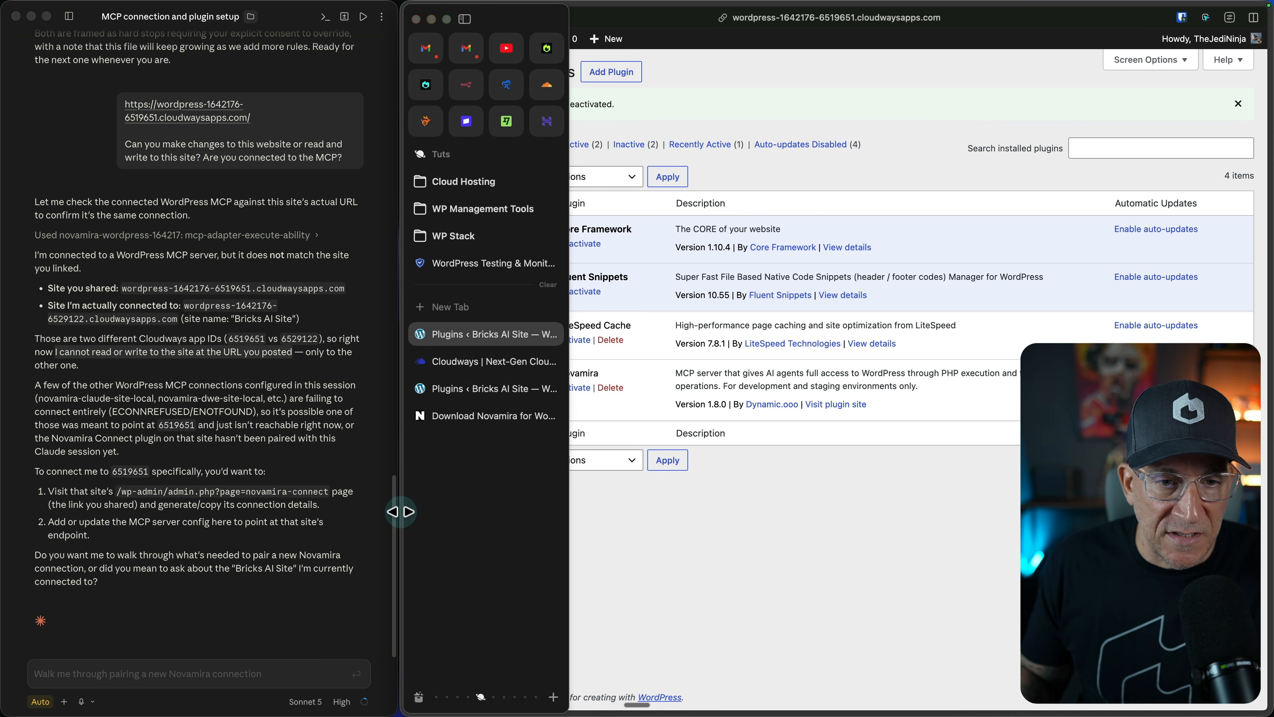
left_click(474, 394)
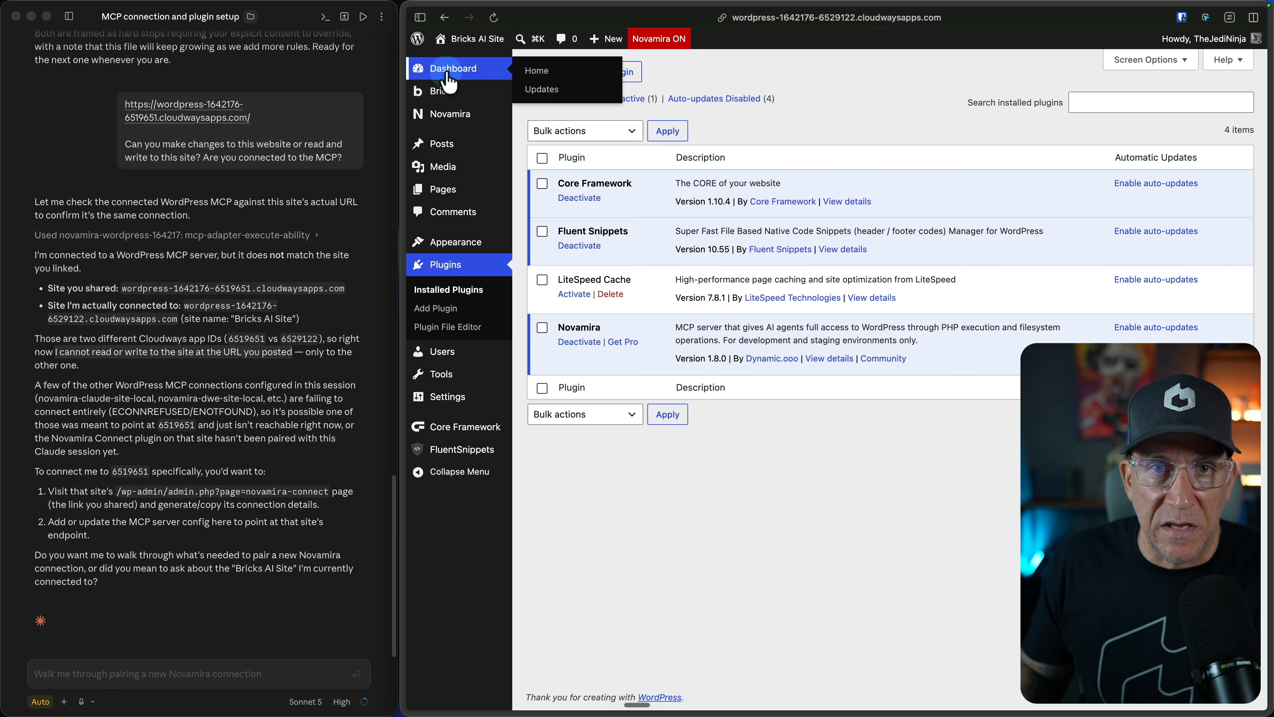
mouse_move(452, 123)
left_click(571, 115)
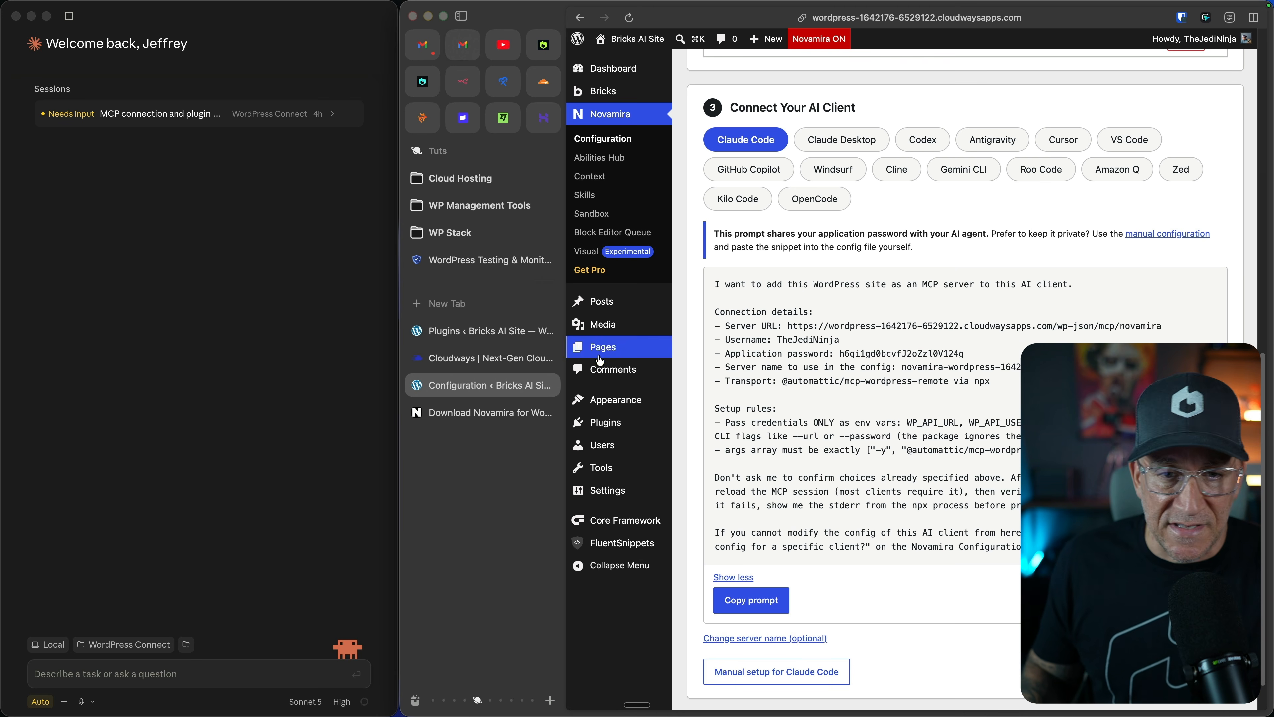
Switch to the Cloudways server's Master Credentials page and close the Add/Update SSH Keys dialog.
left_click(496, 358)
left_click(817, 468)
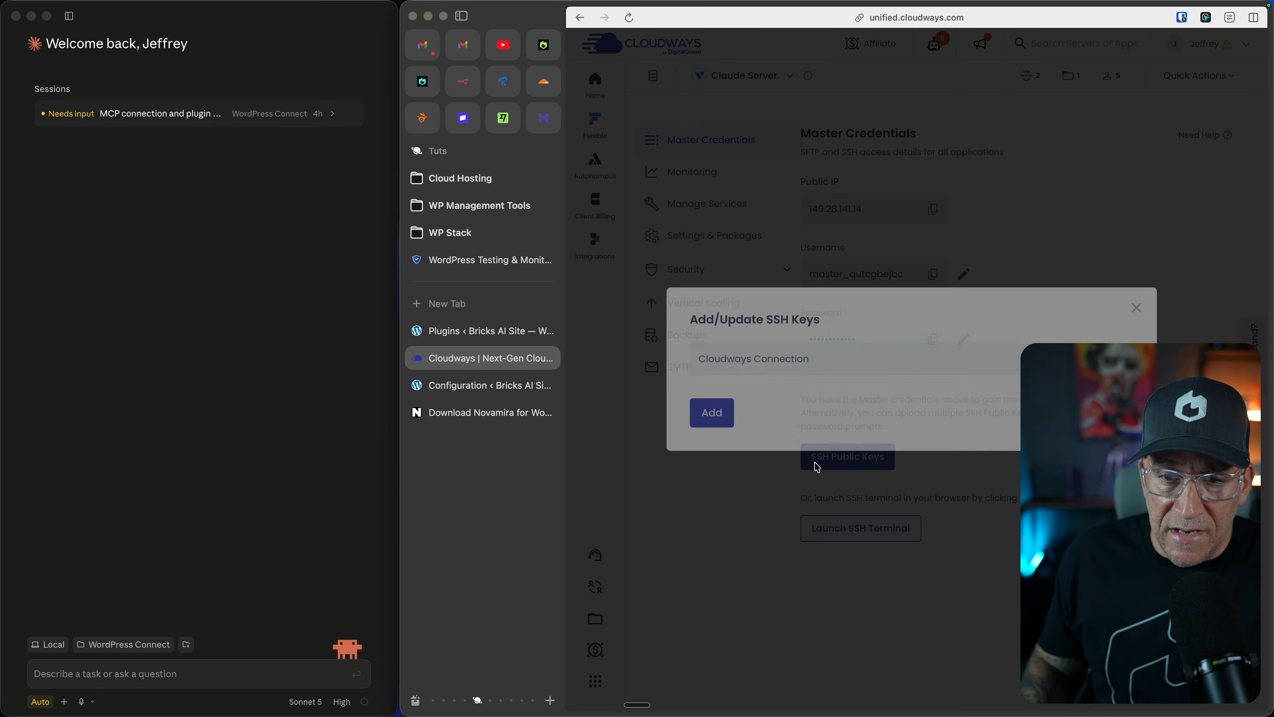
left_click(775, 572)
Open the form for adding a new SSH host as the Claude session's environment.
left_click(53, 646)
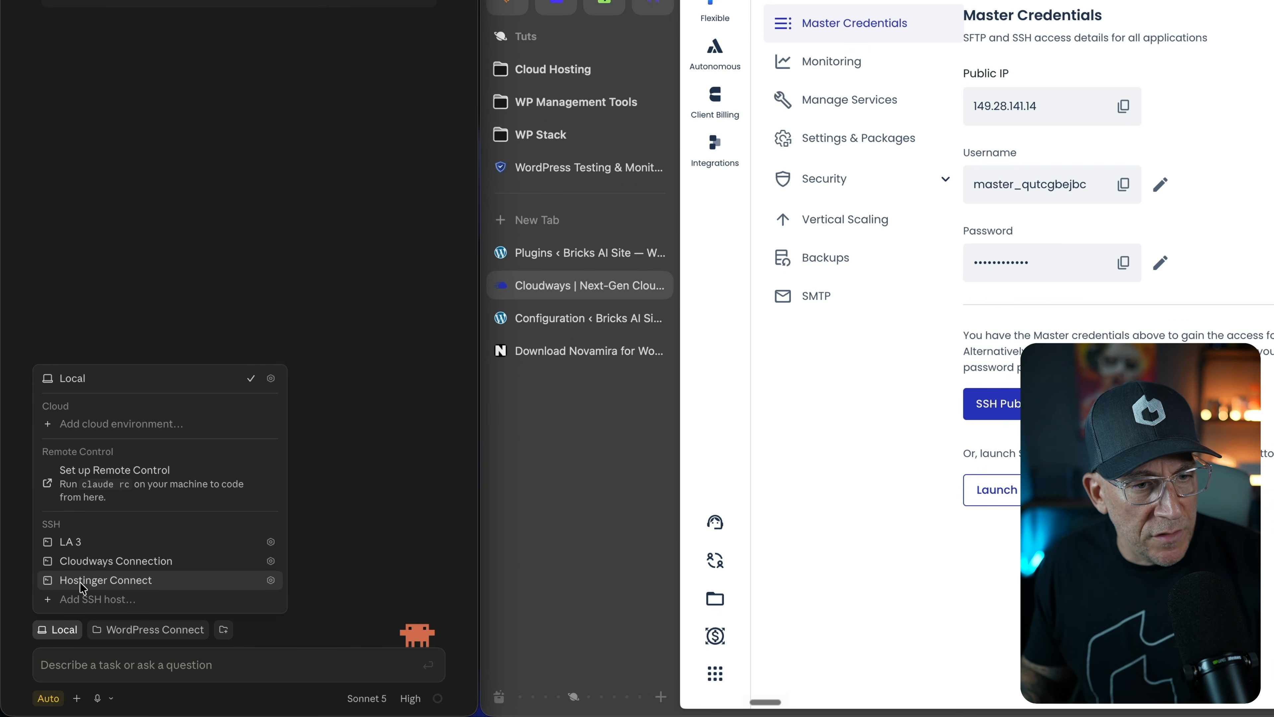
left_click(80, 598)
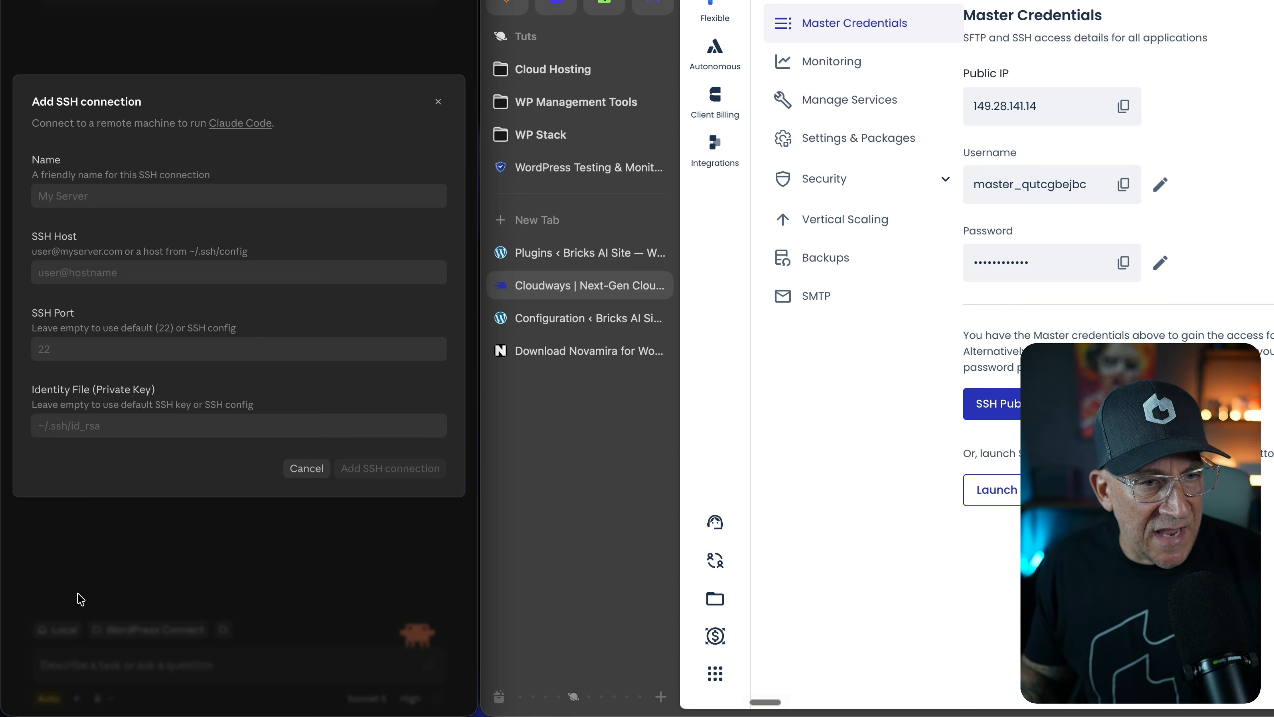